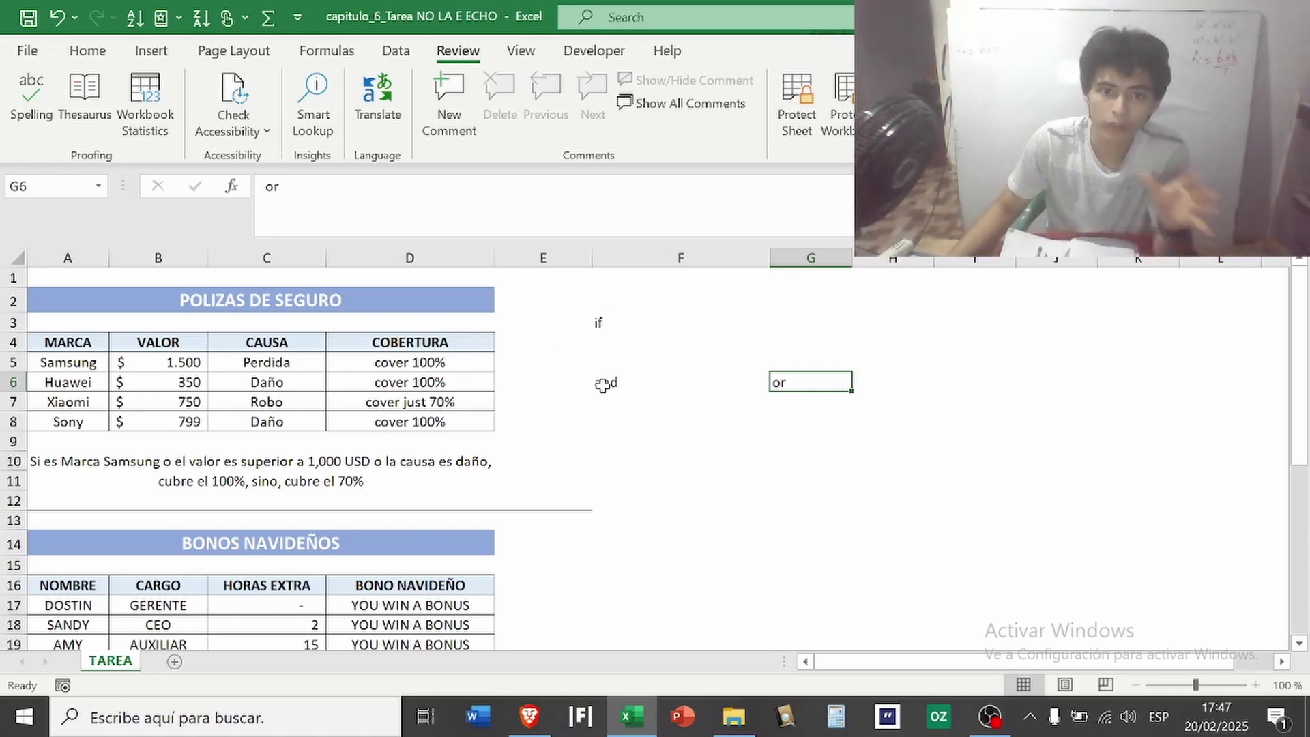
Step: Review the function labels if, and, or in cells F3, F6 and G6
left_click(624, 326)
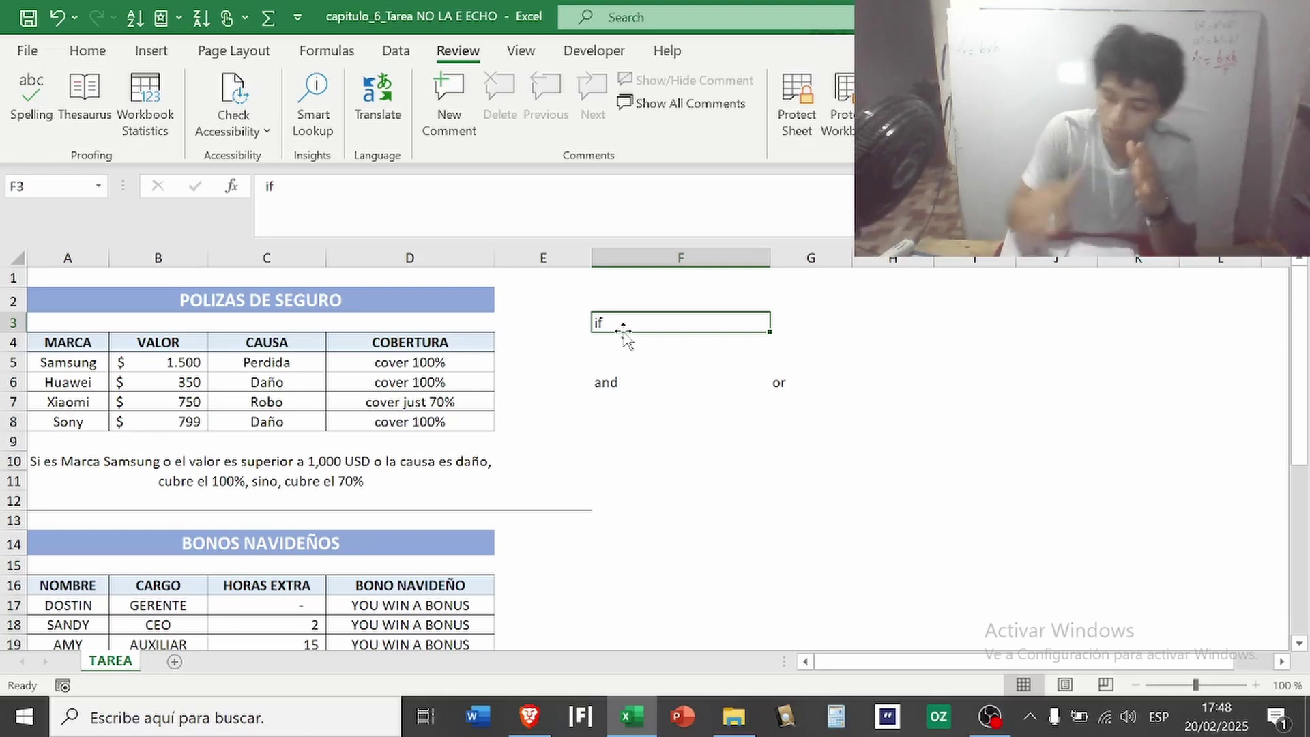
left_click(623, 382)
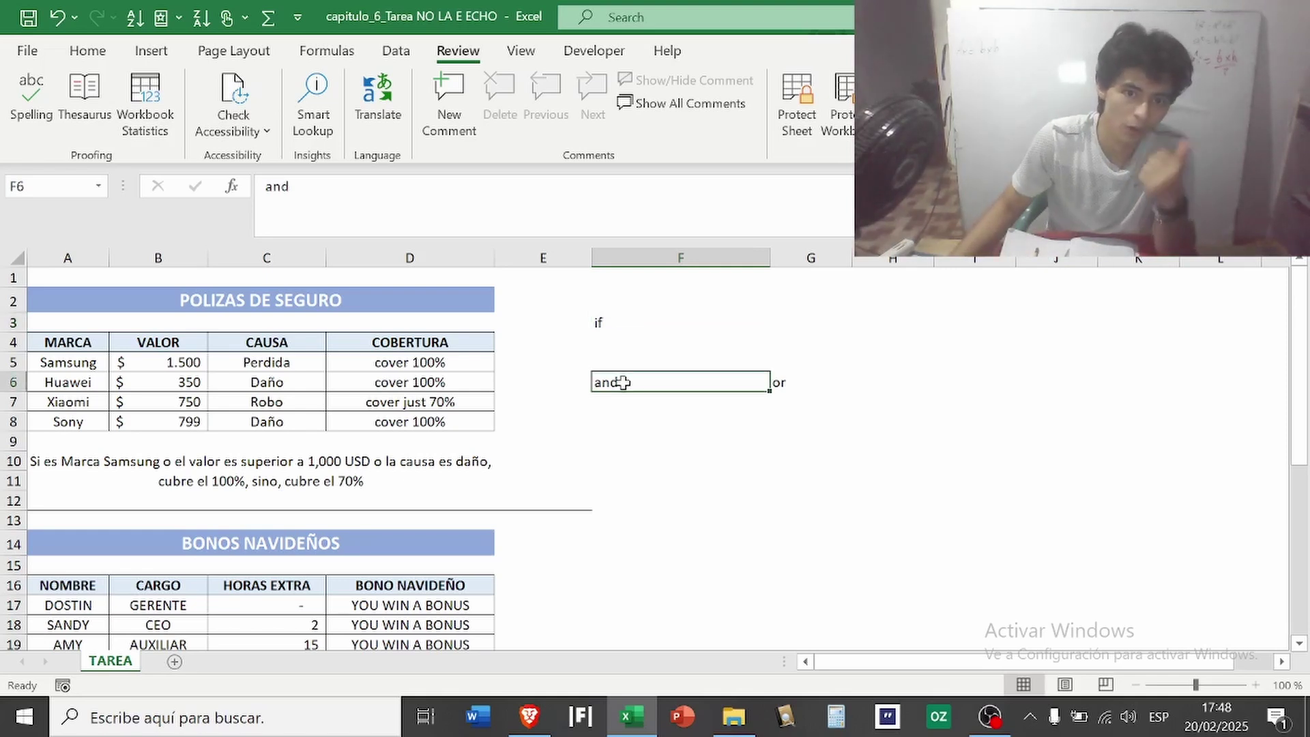
left_click(826, 386)
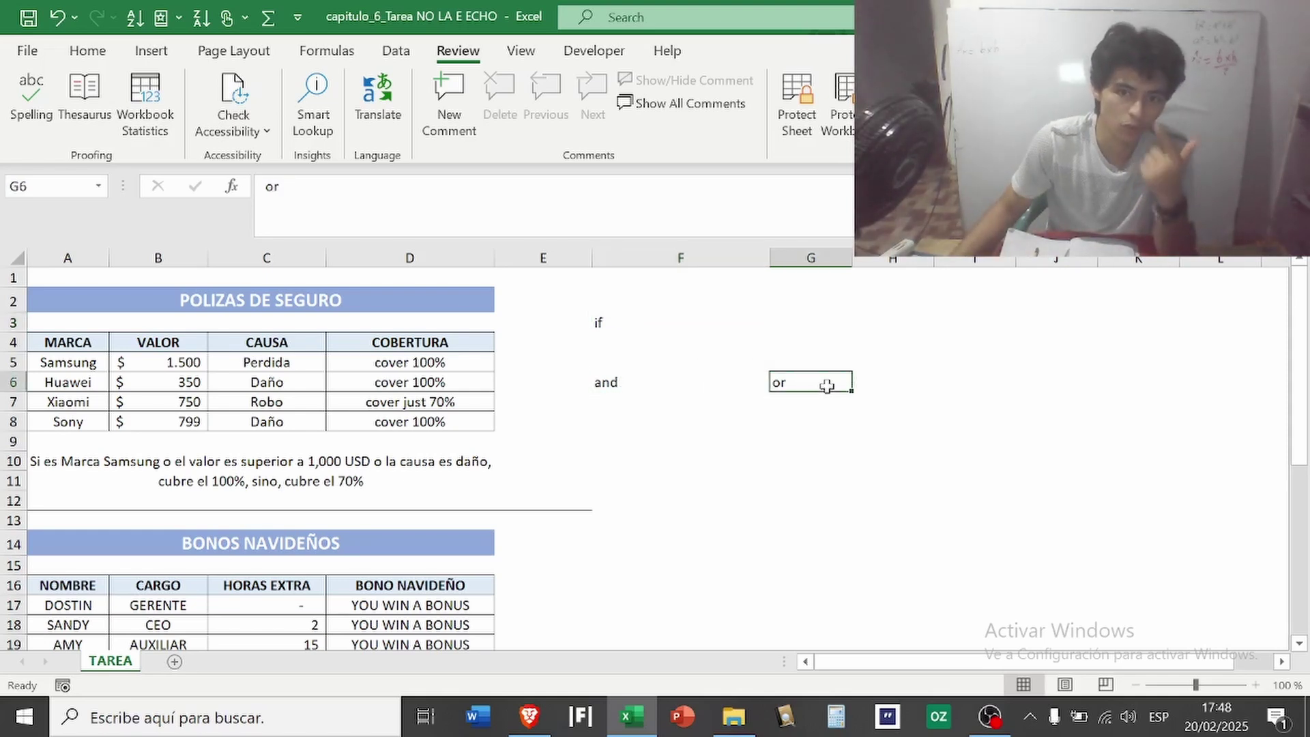
left_click(645, 330)
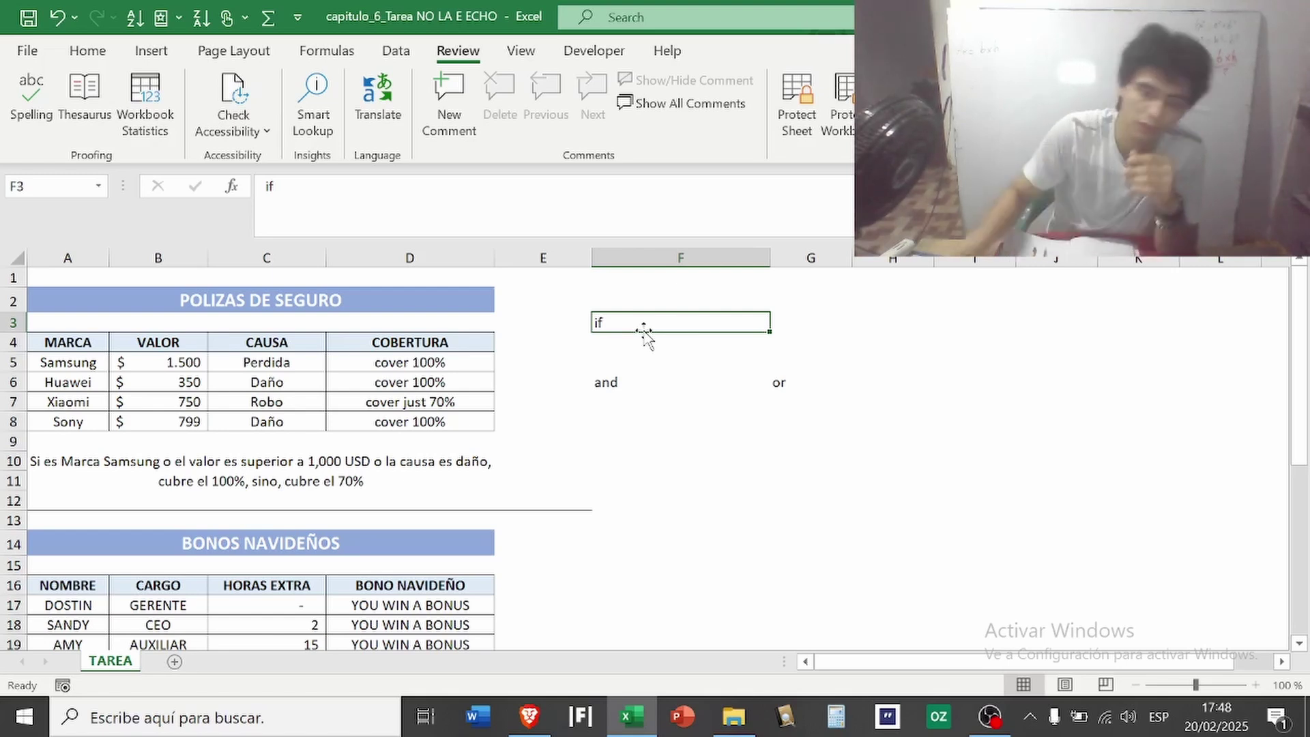
left_click(618, 384)
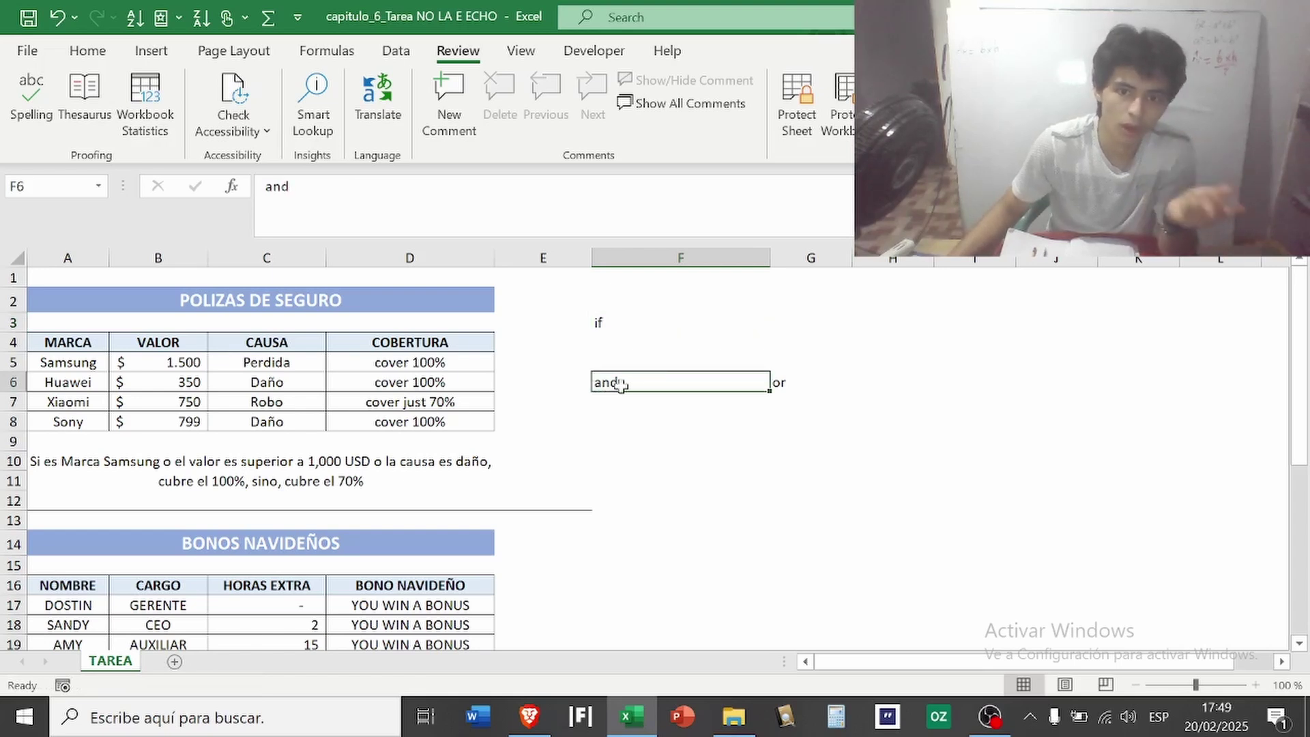
left_click(809, 390)
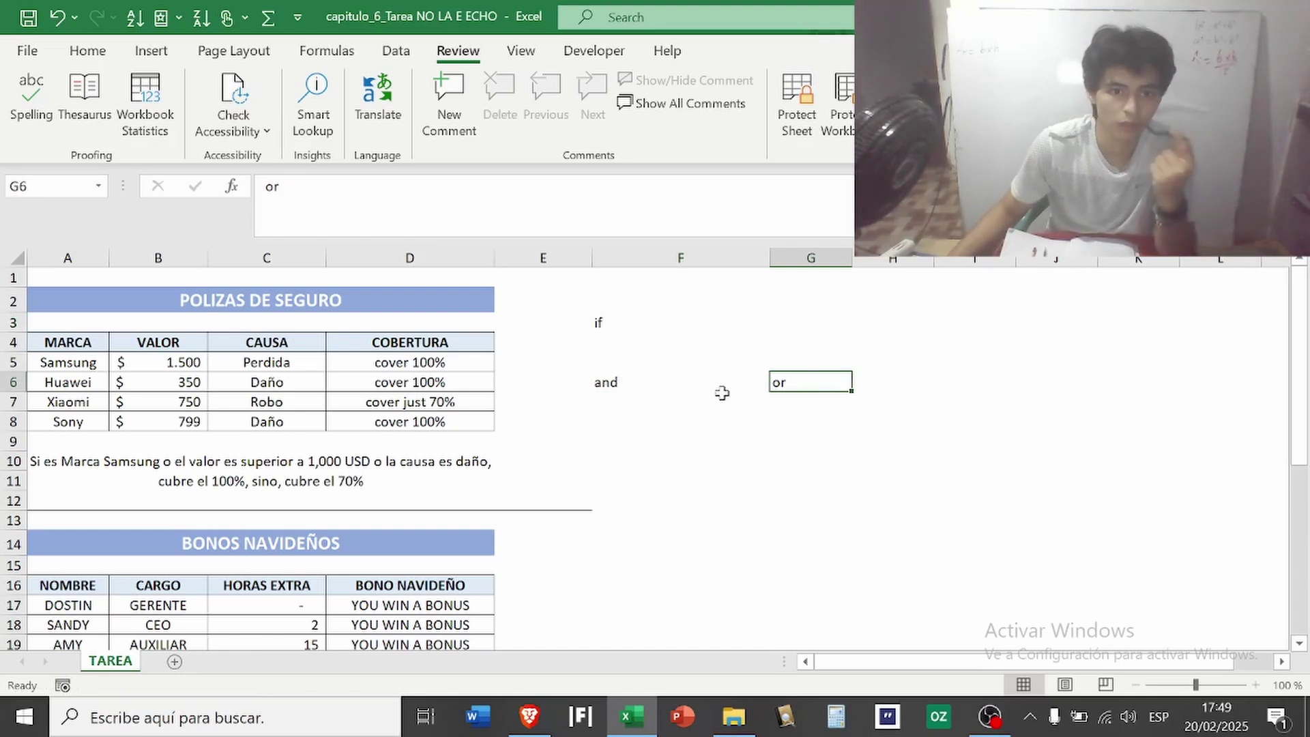
Step: Examine the IF and OR formula in D5 of the POLIZAS DE SEGURO table, including its logical test arguments
left_click(409, 359)
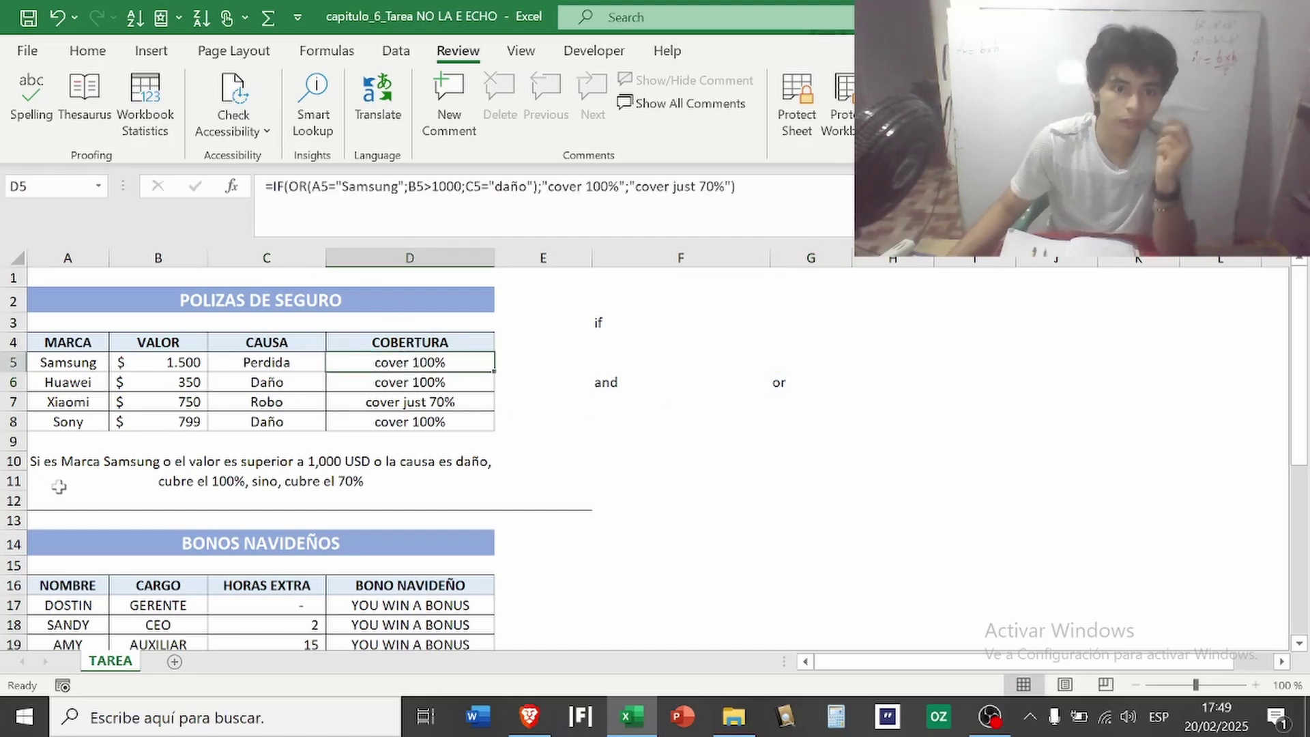
left_click(647, 402)
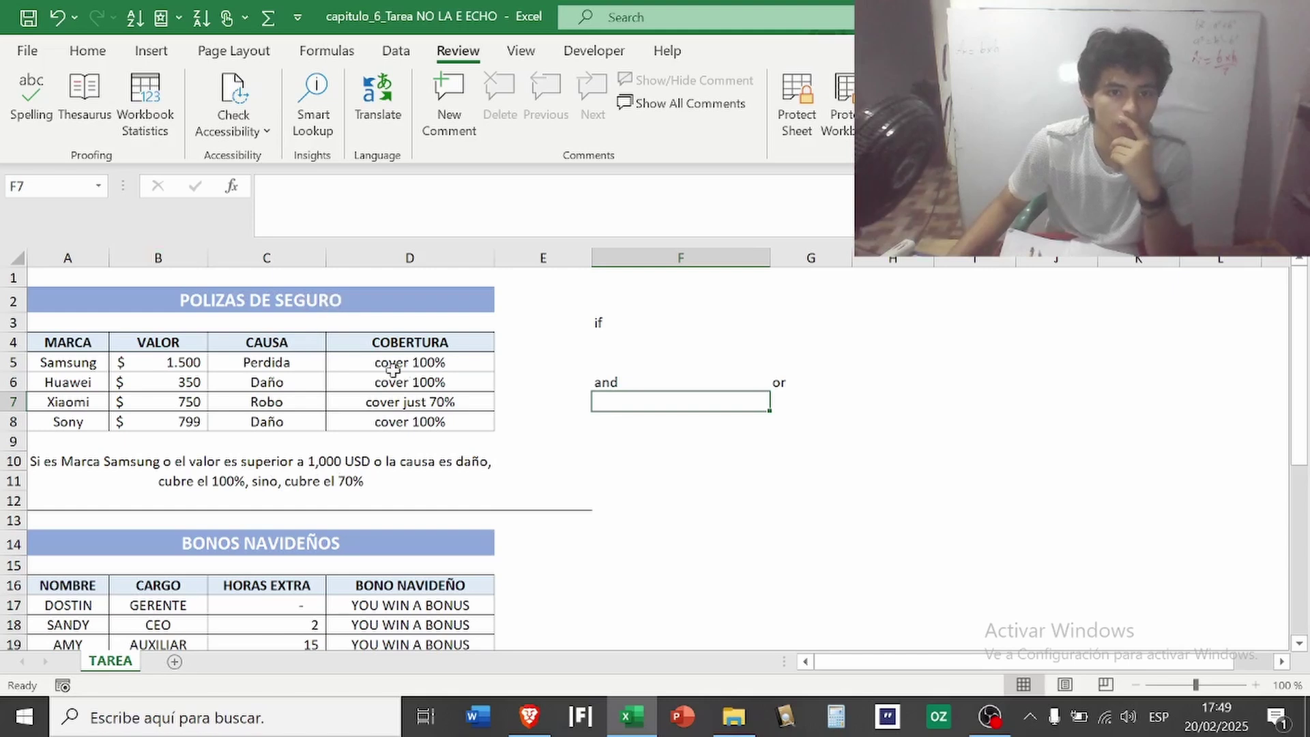
left_click(533, 361)
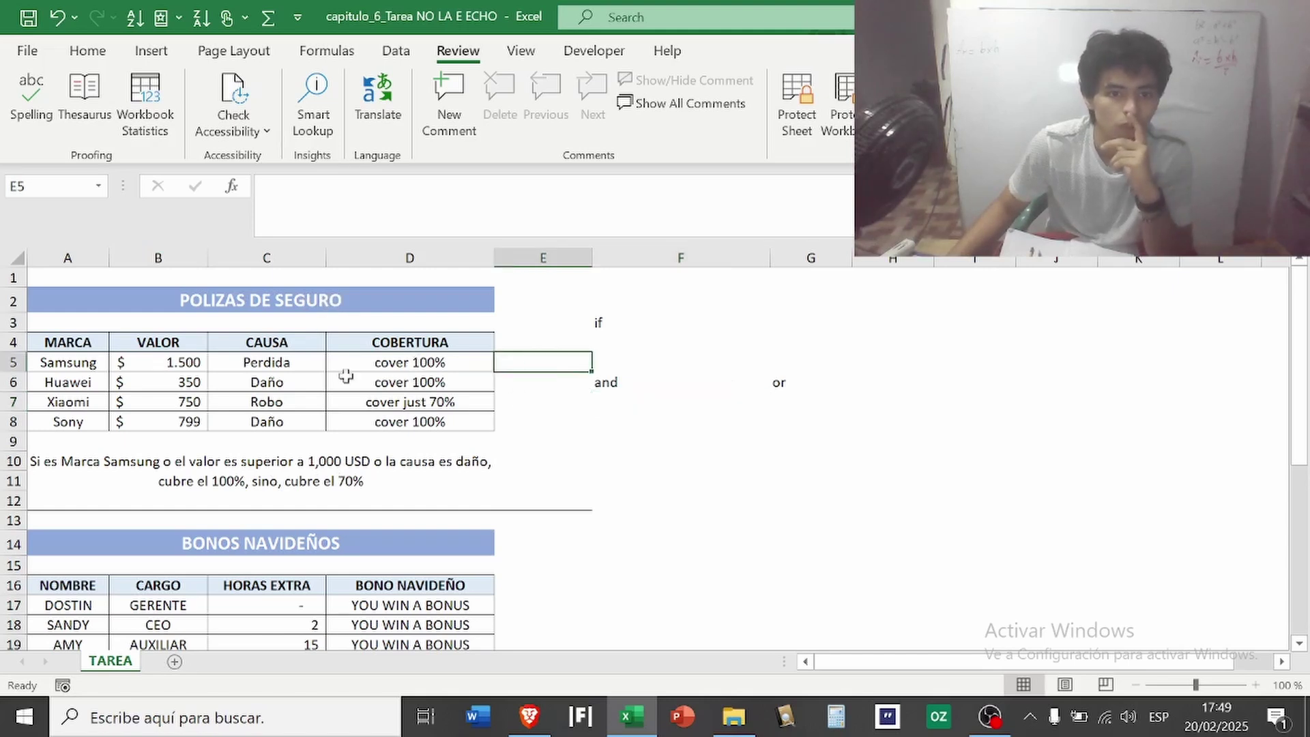
left_click(417, 360)
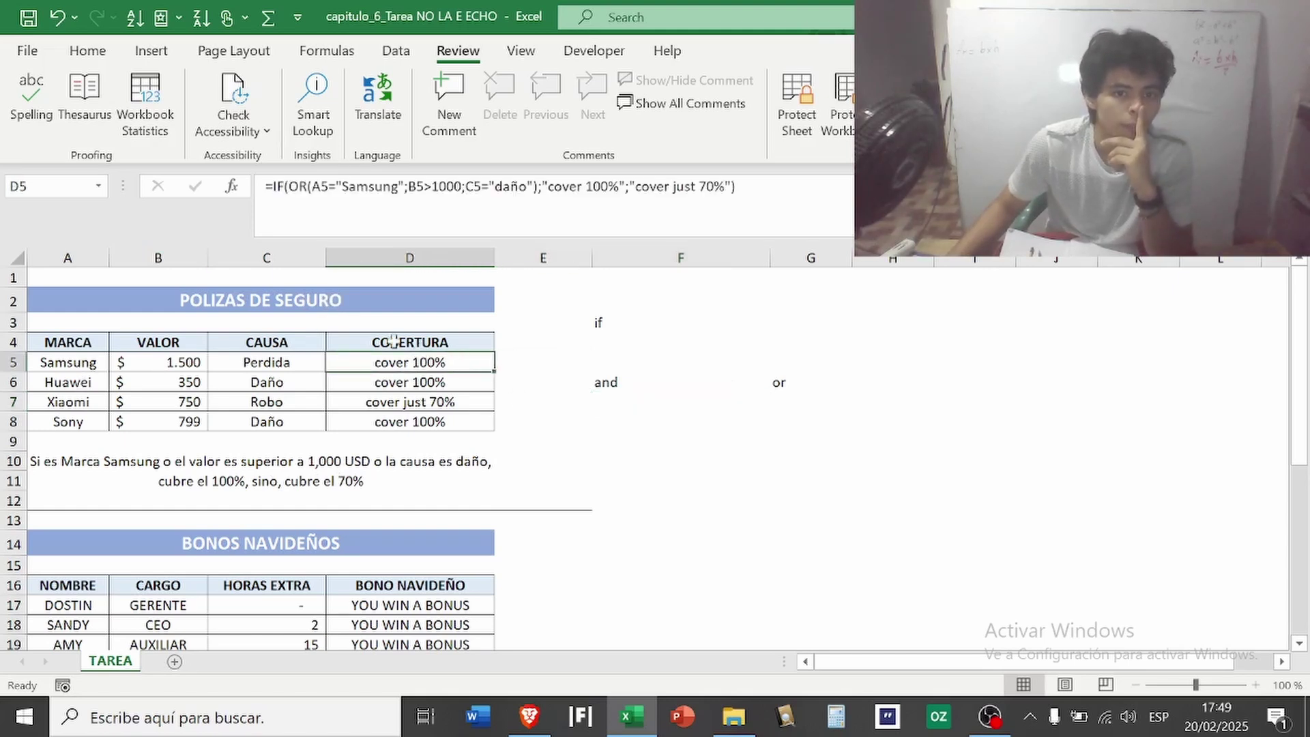
left_click(284, 186)
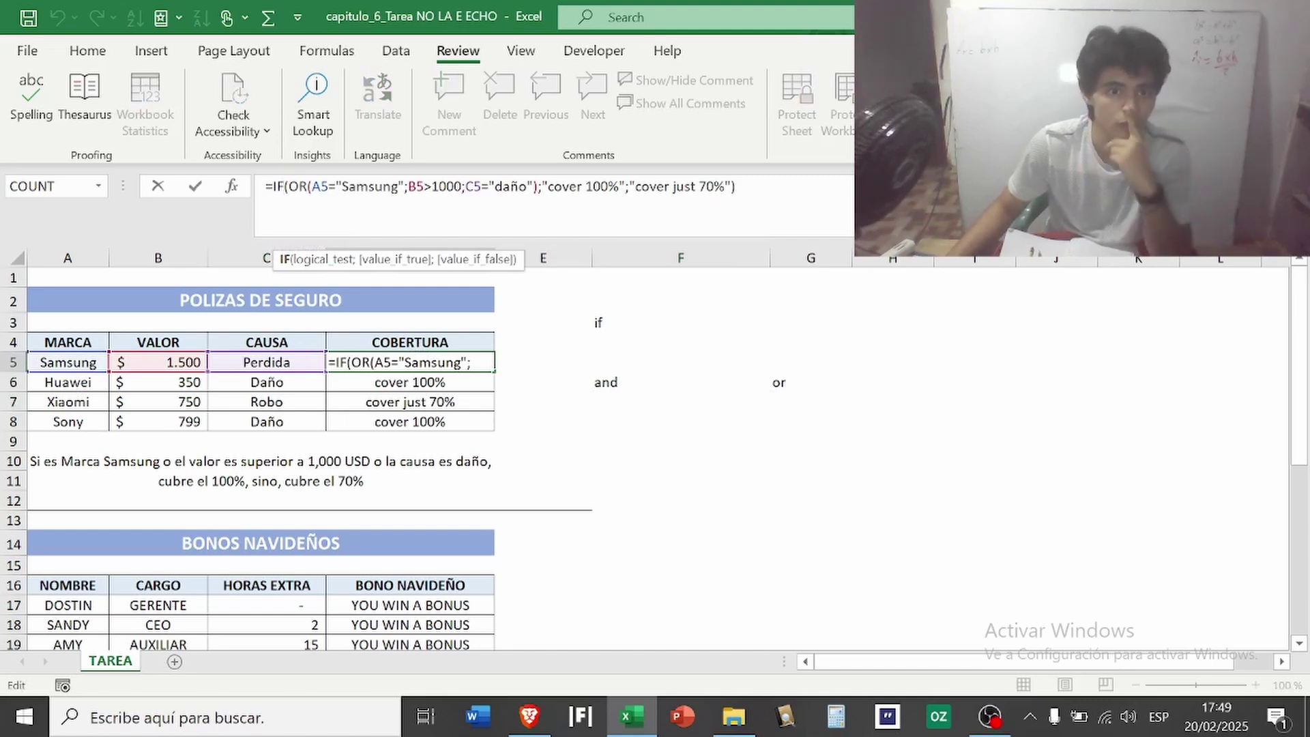
left_click(298, 186)
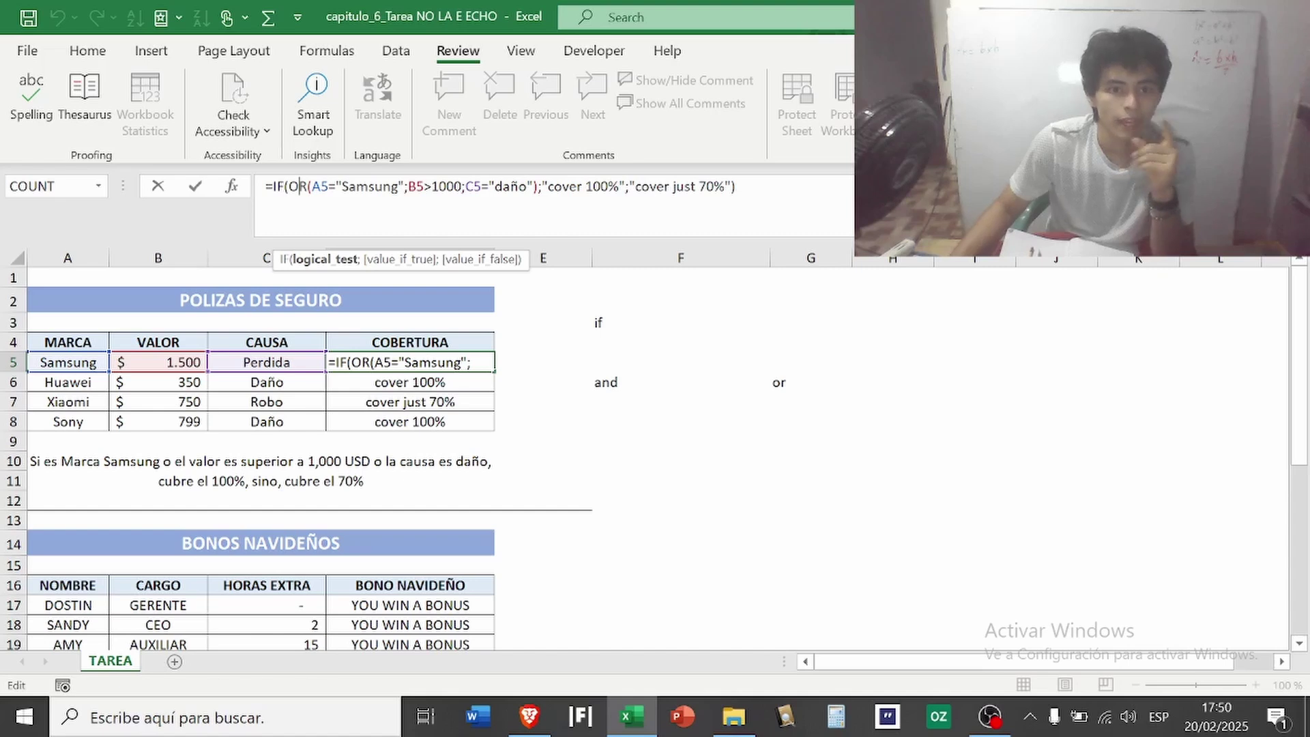
left_click(312, 186)
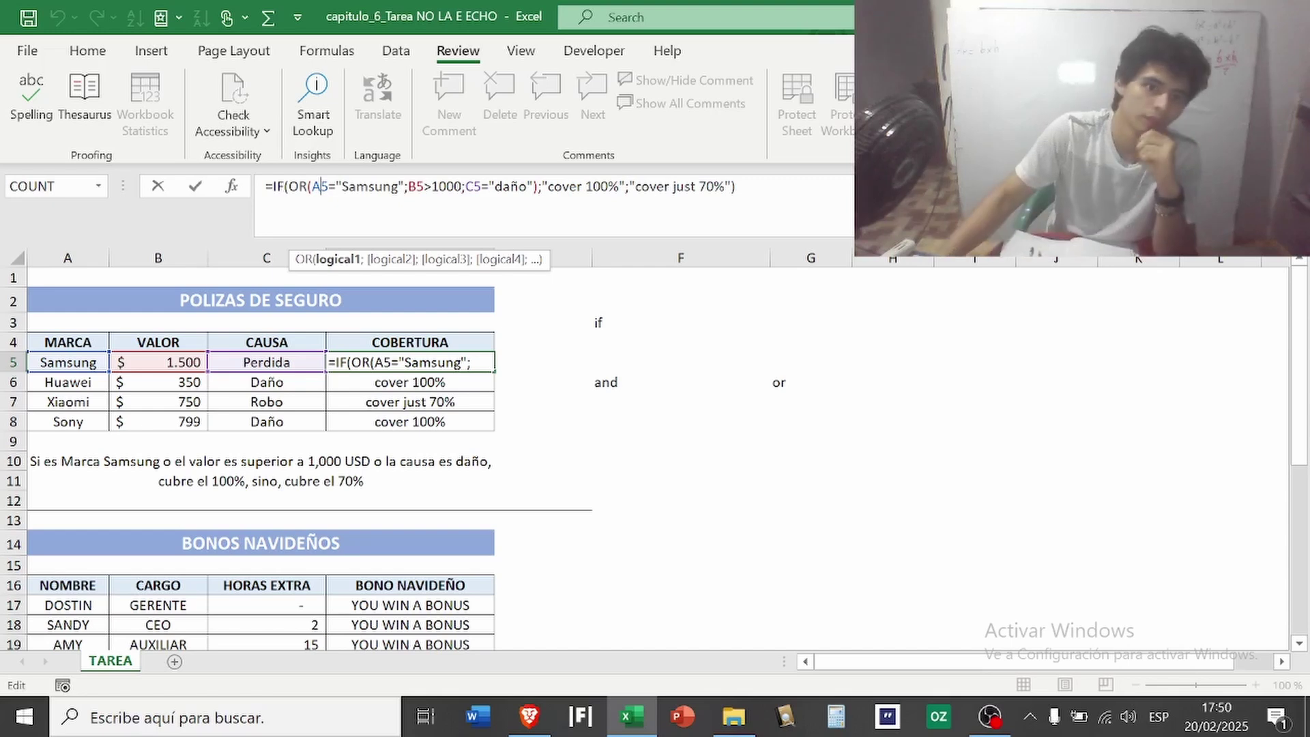
Step: Check the Huawei and Xiaomi rows of the insurance table against the coverage rule, inspecting the formula in D6
left_click(78, 384)
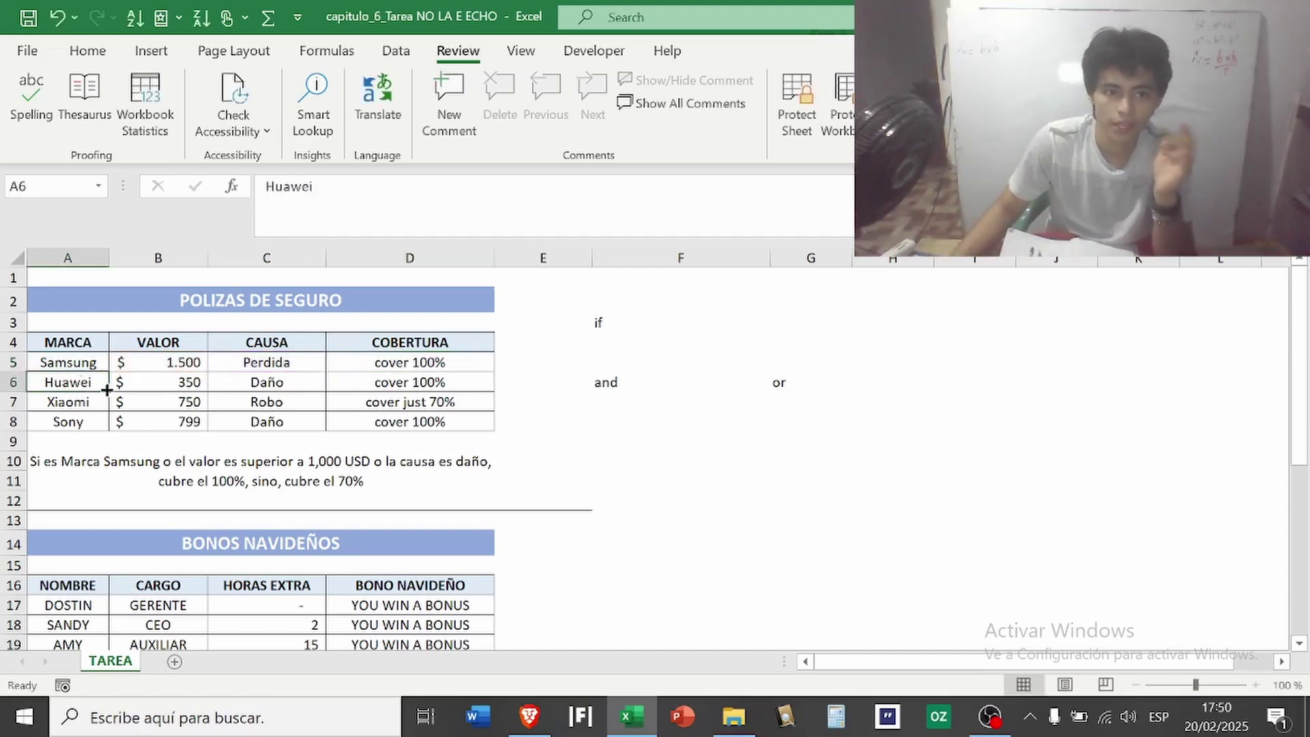
left_click(191, 382)
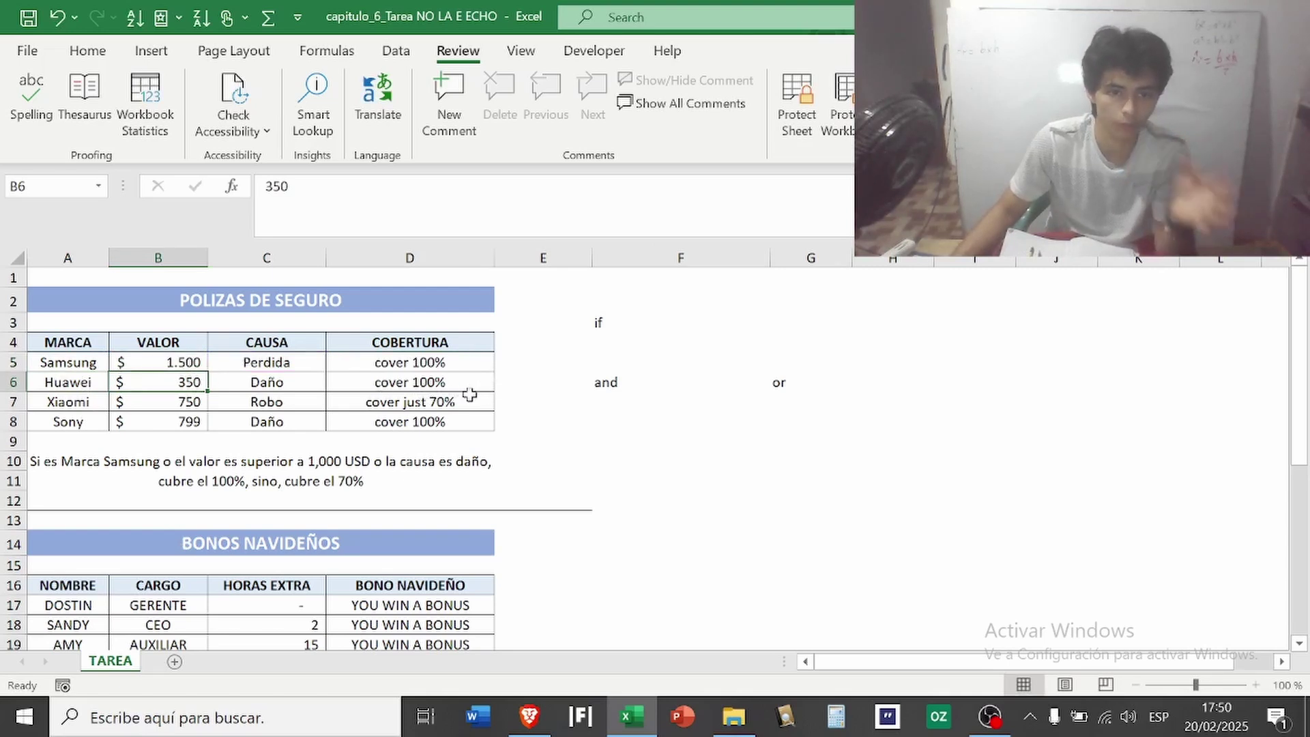
left_click(397, 389)
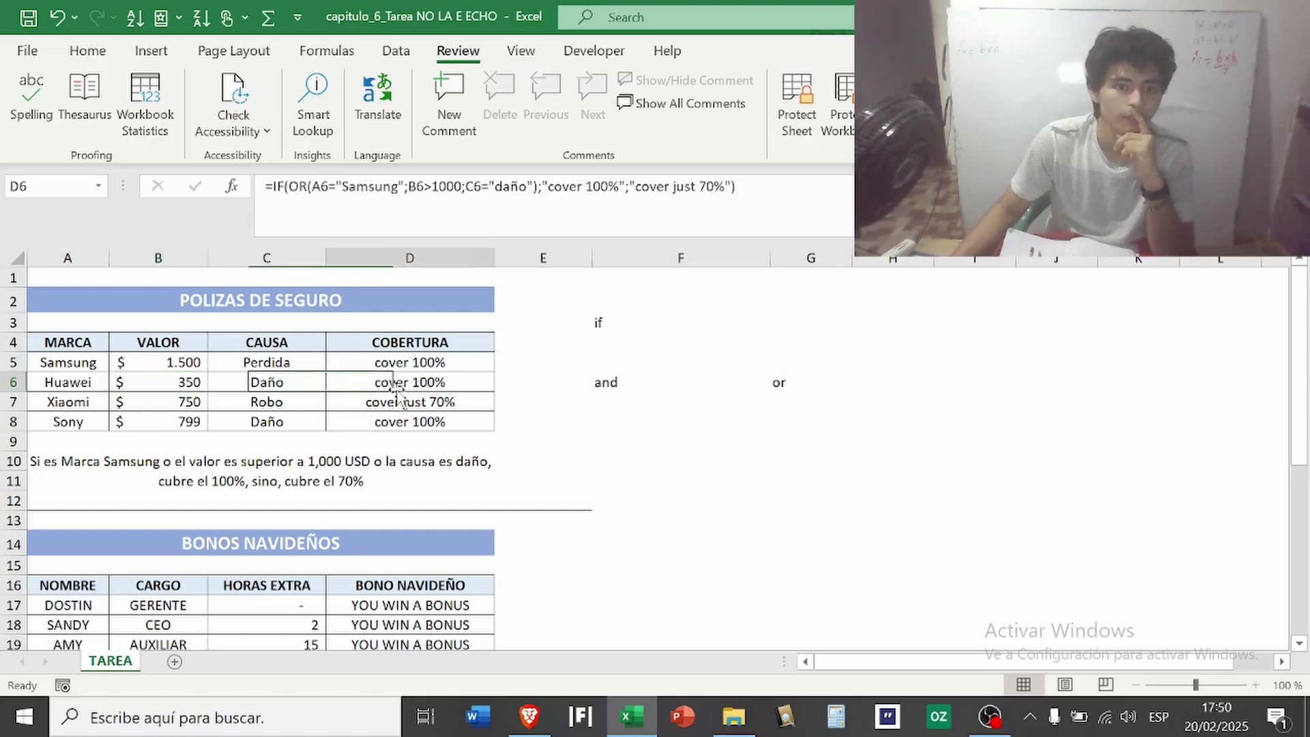
left_click(318, 186)
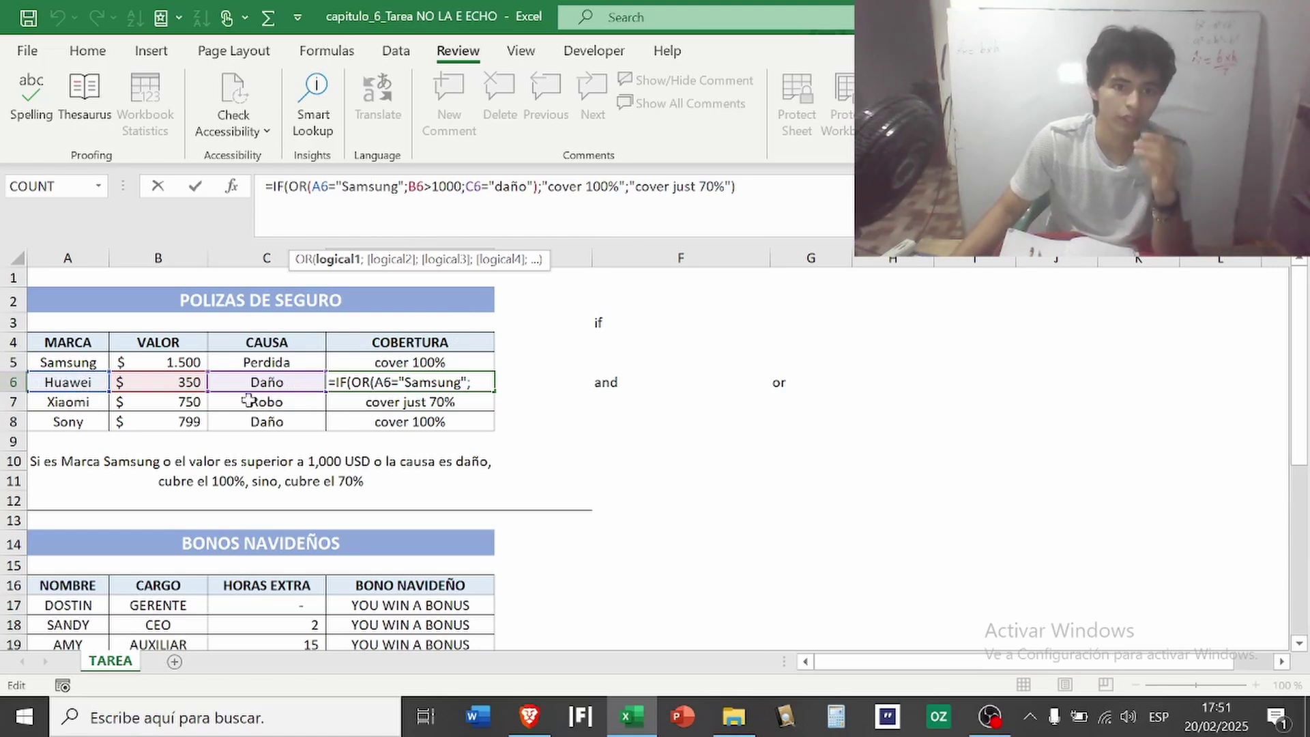
left_click(86, 403)
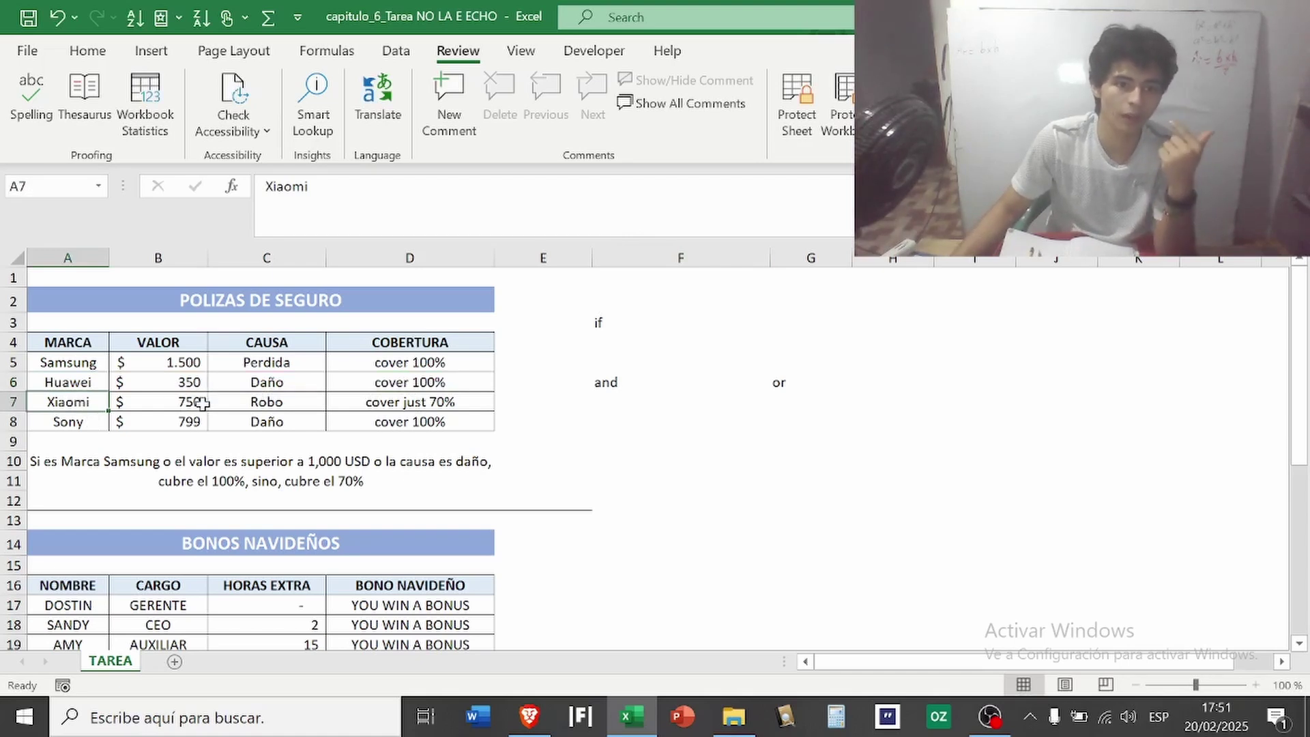
left_click(282, 403)
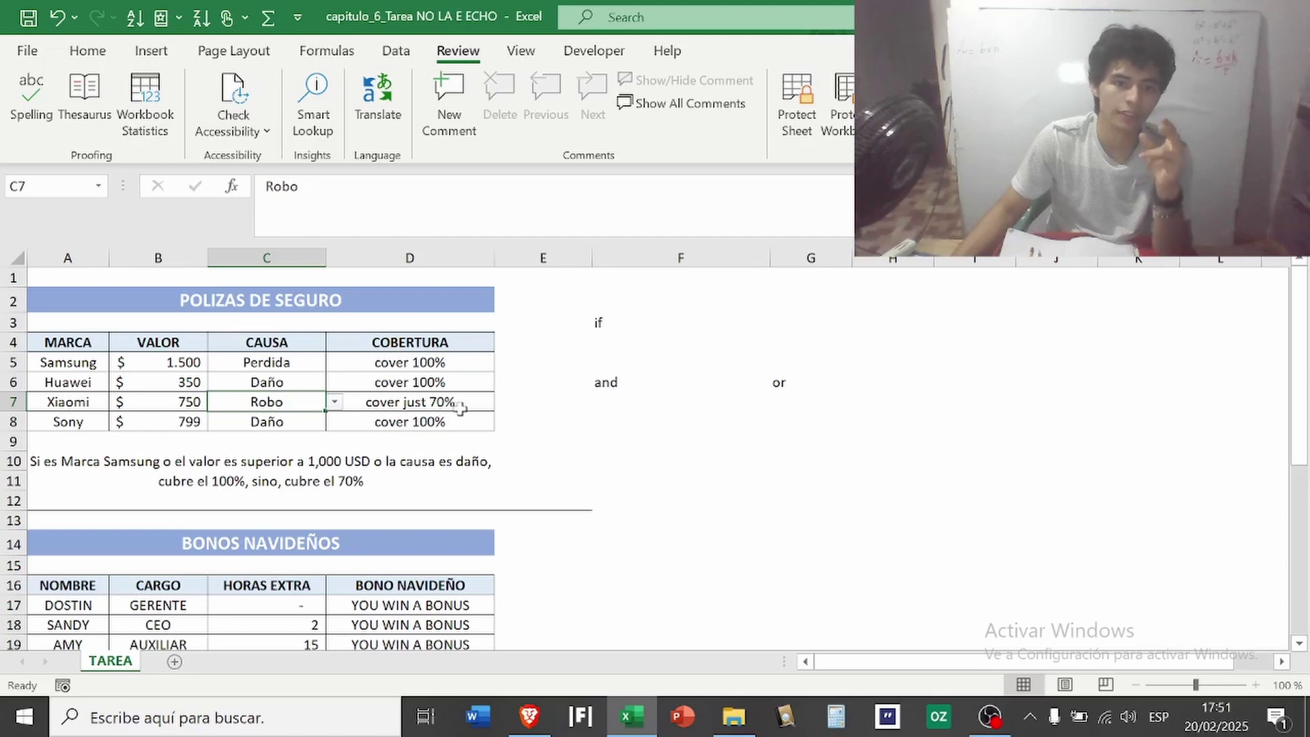
Step: Examine the IF formula with nested OR and AND in D17 of the BONOS NAVIDEÑOS table, leaving it unedited
scroll(507, 411, "down", 2)
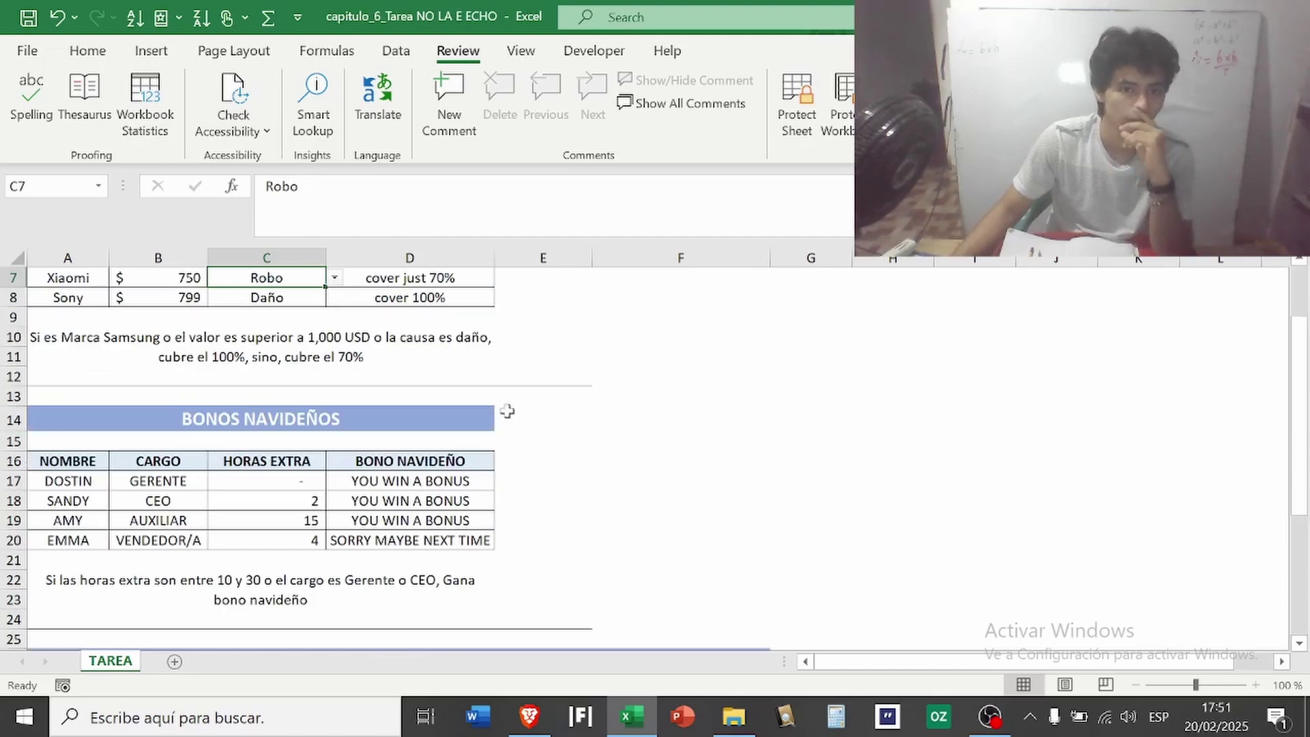
scroll(506, 411, "up", 2)
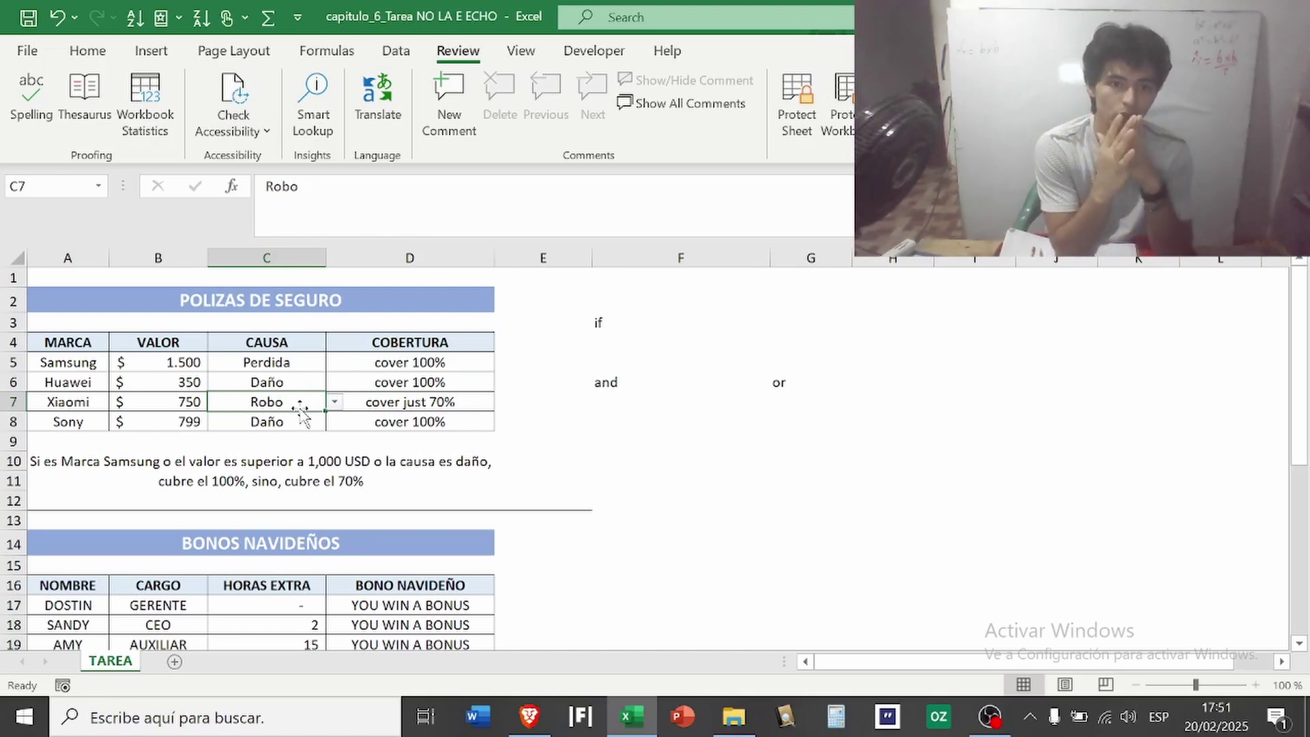
scroll(300, 409, "down", 4)
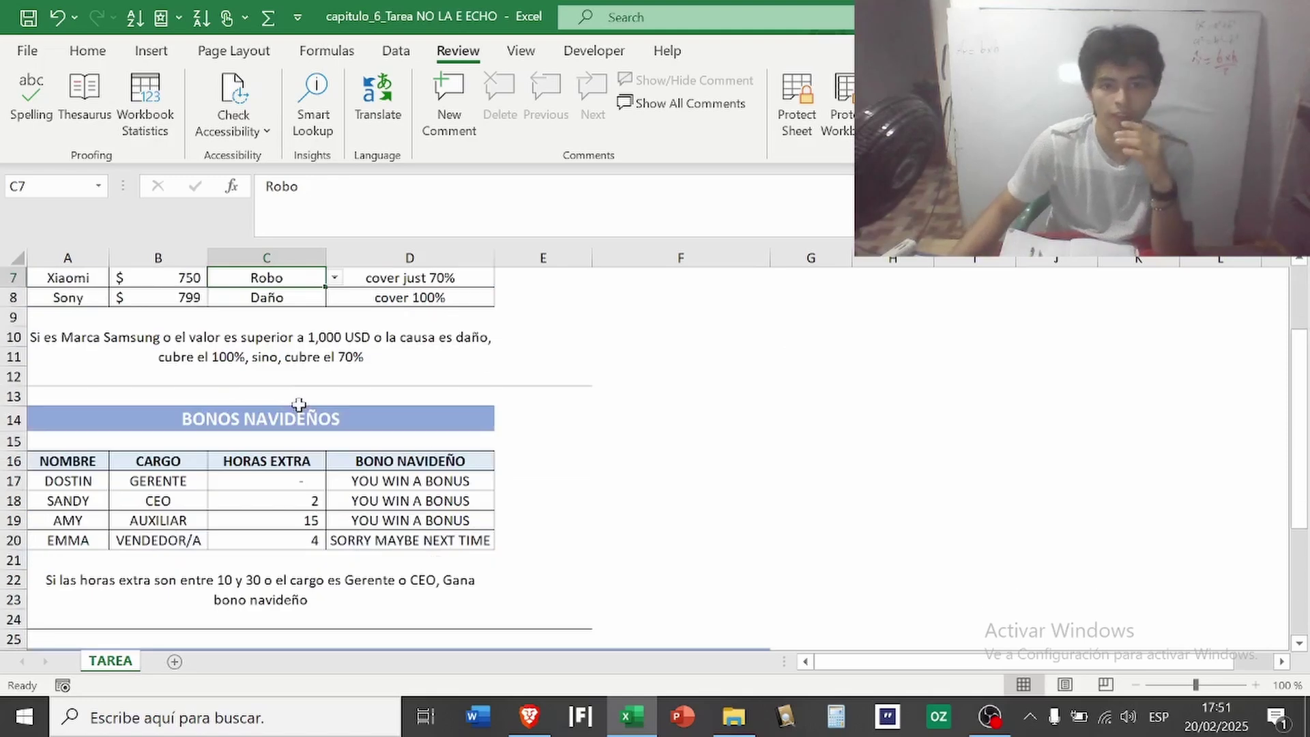
scroll(498, 419, "up", 1)
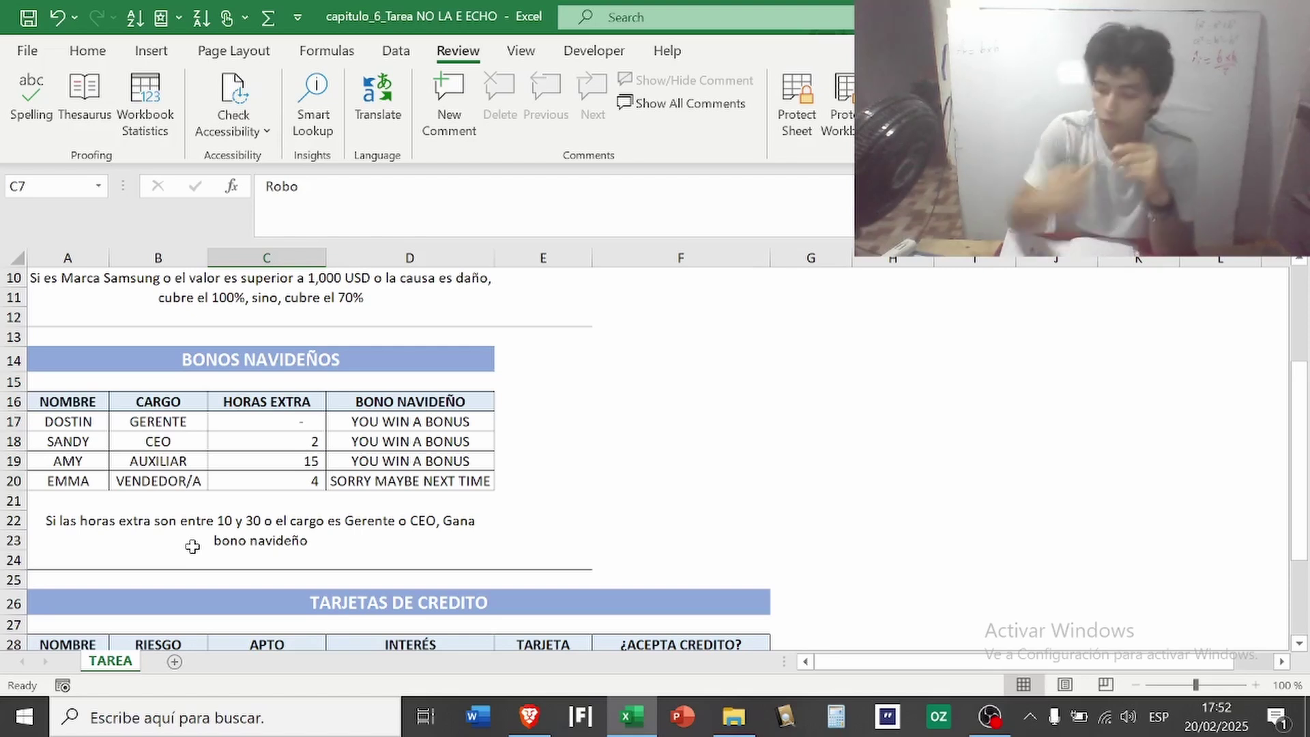
left_click(351, 424)
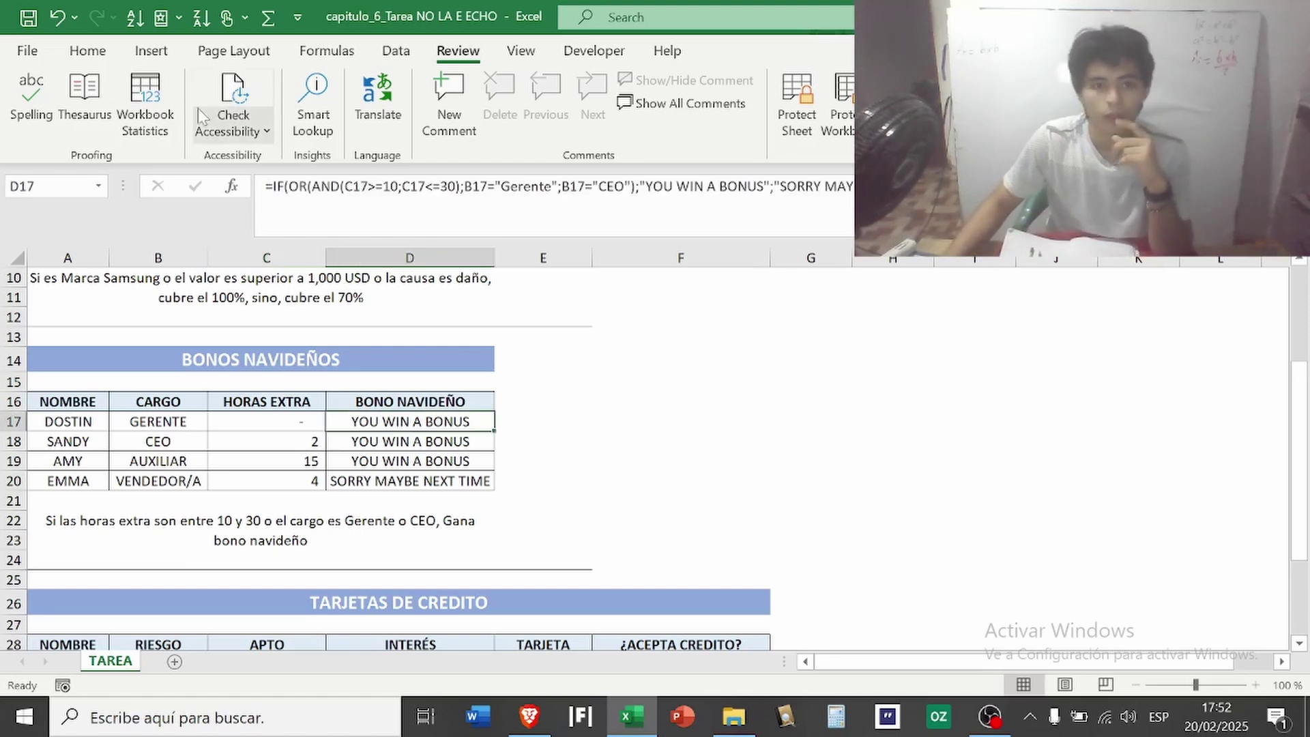
left_click(285, 186)
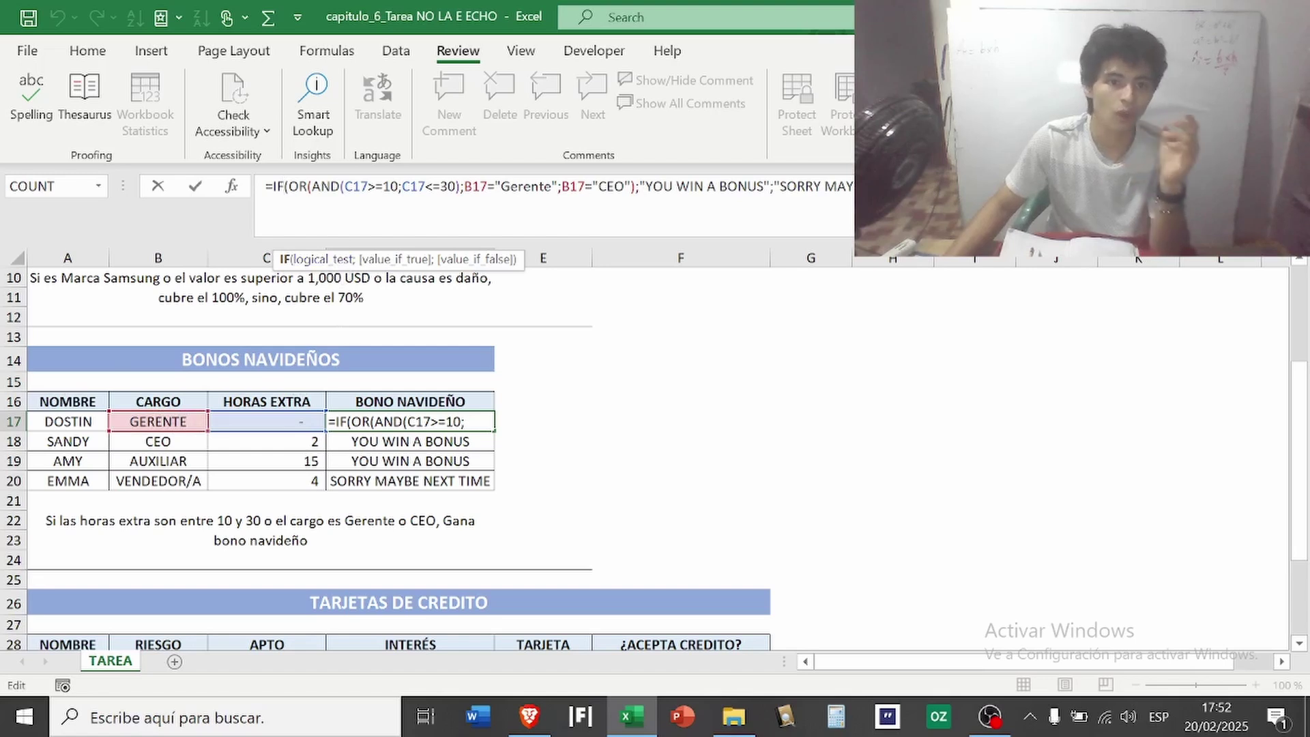
key("Right")
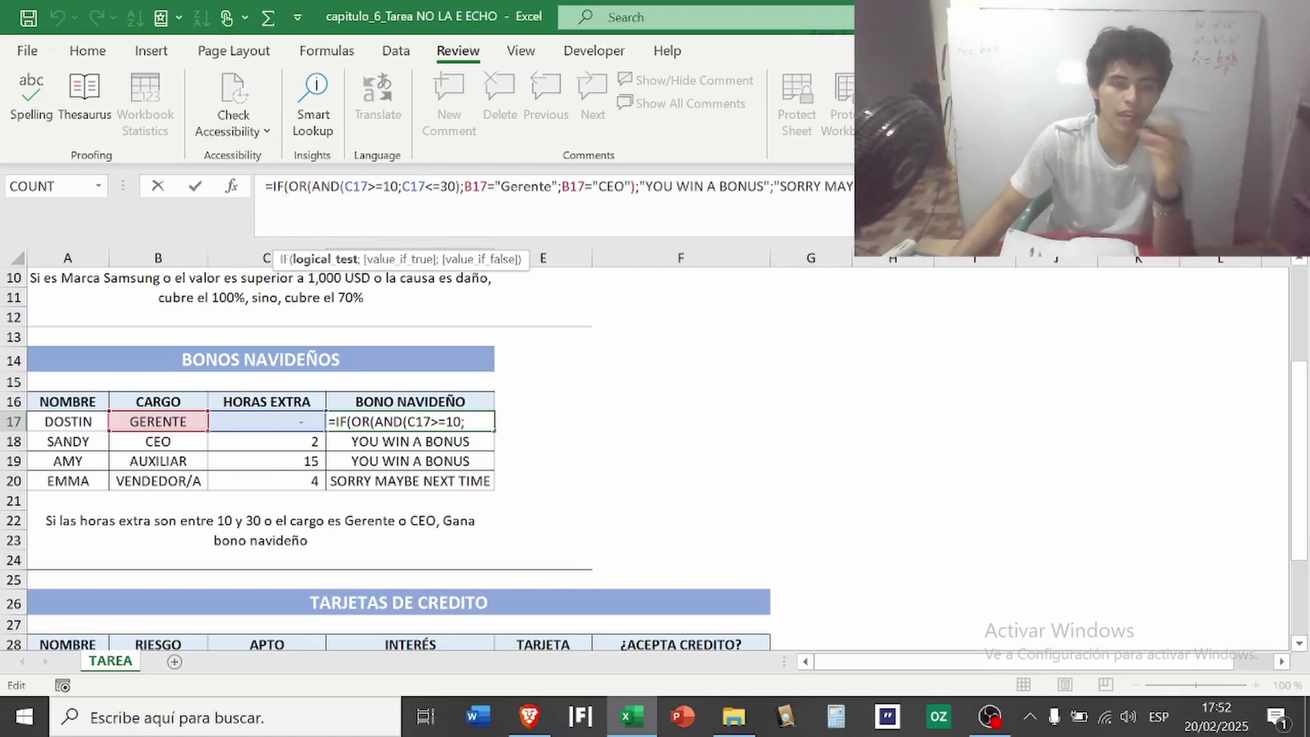
left_click(344, 186)
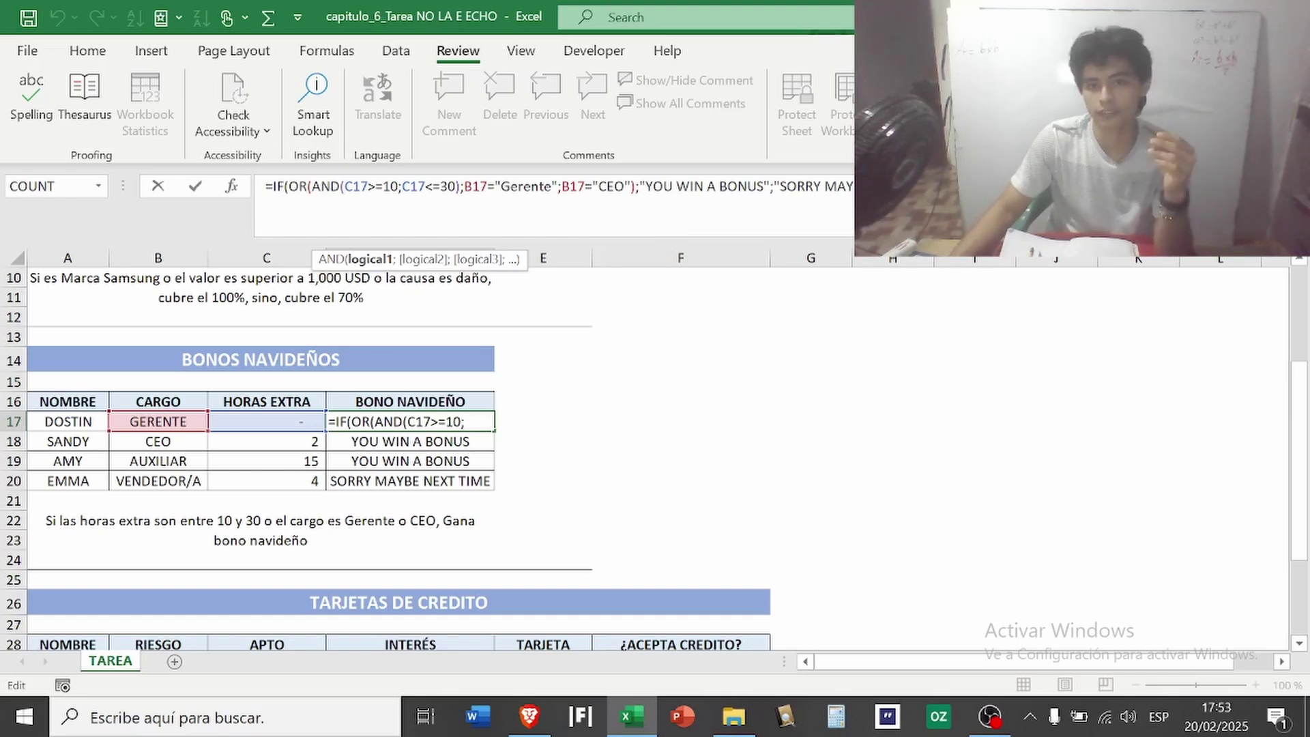
key("End")
key("Return")
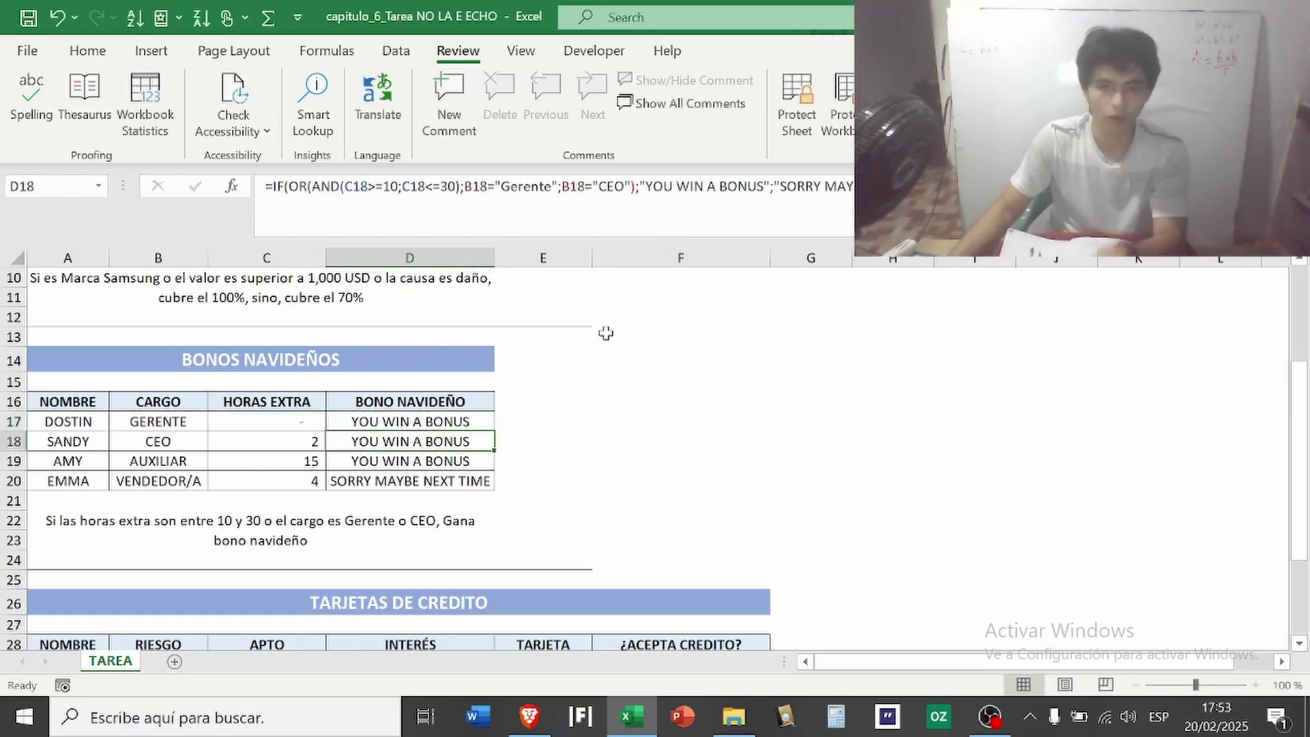
Step: Check the Gerente and CEO rows of the BONOS NAVIDEÑOS table against the bonus rule, comparing position, overtime hours and the formulas in D17 and D18
left_click(468, 419)
left_click(256, 420)
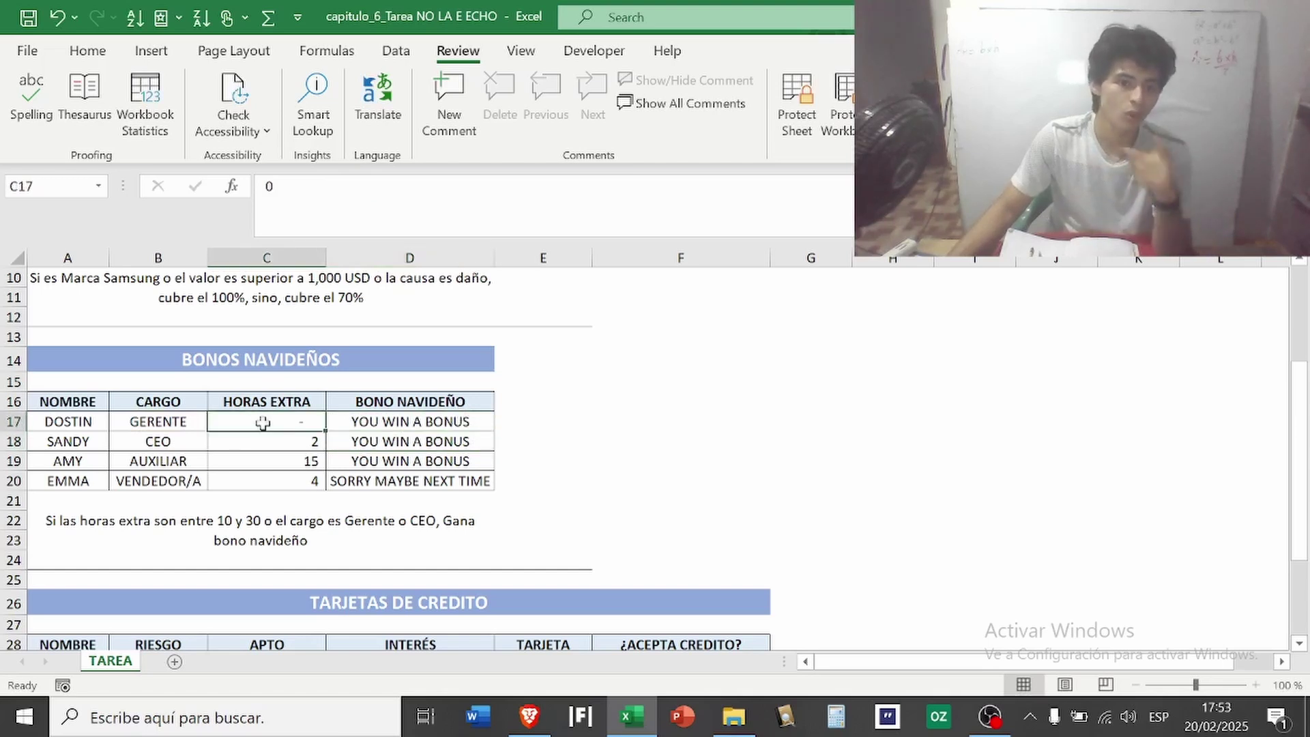
left_click(173, 423)
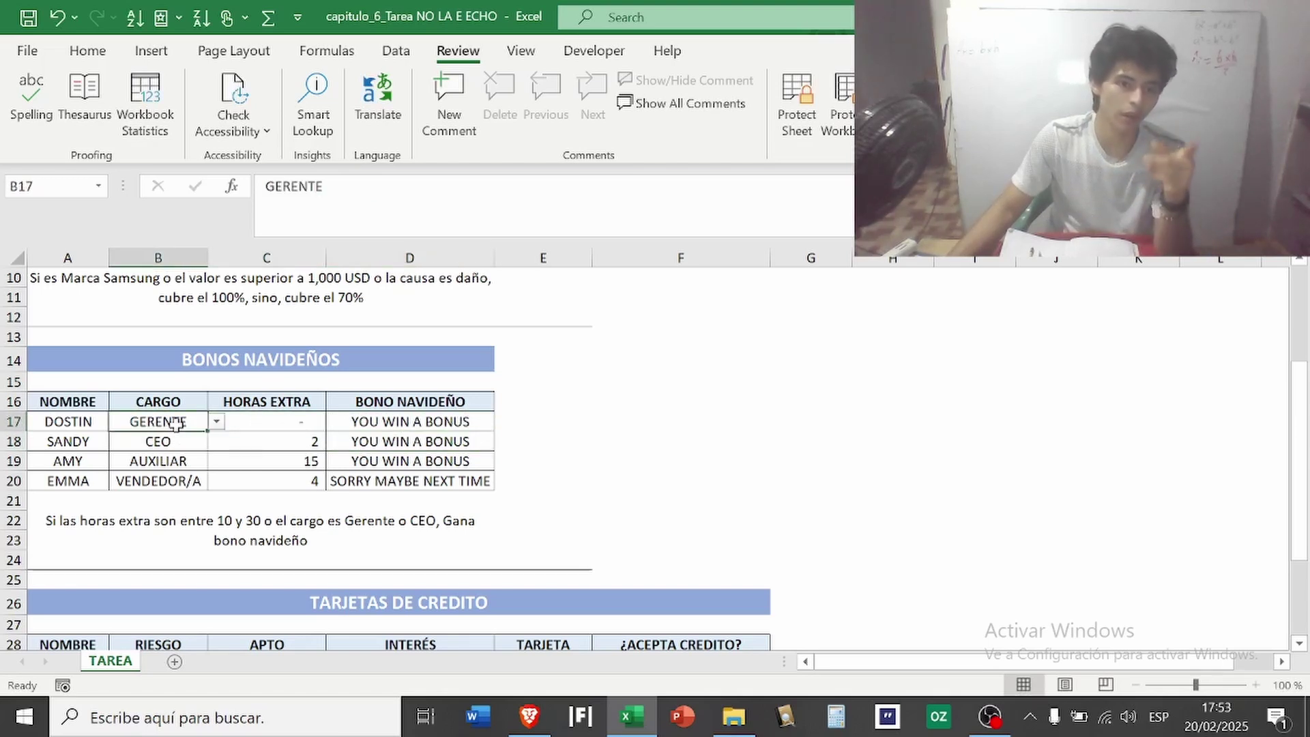
left_click(456, 424)
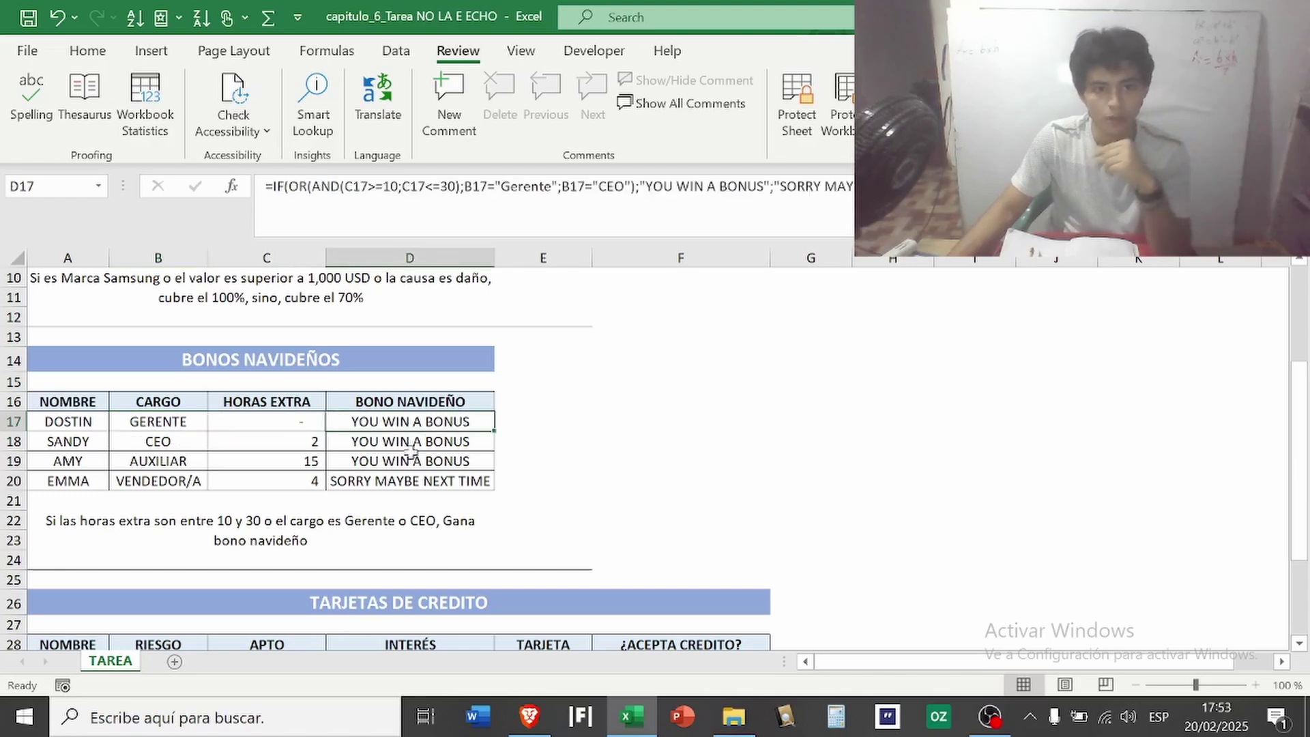
left_click(176, 446)
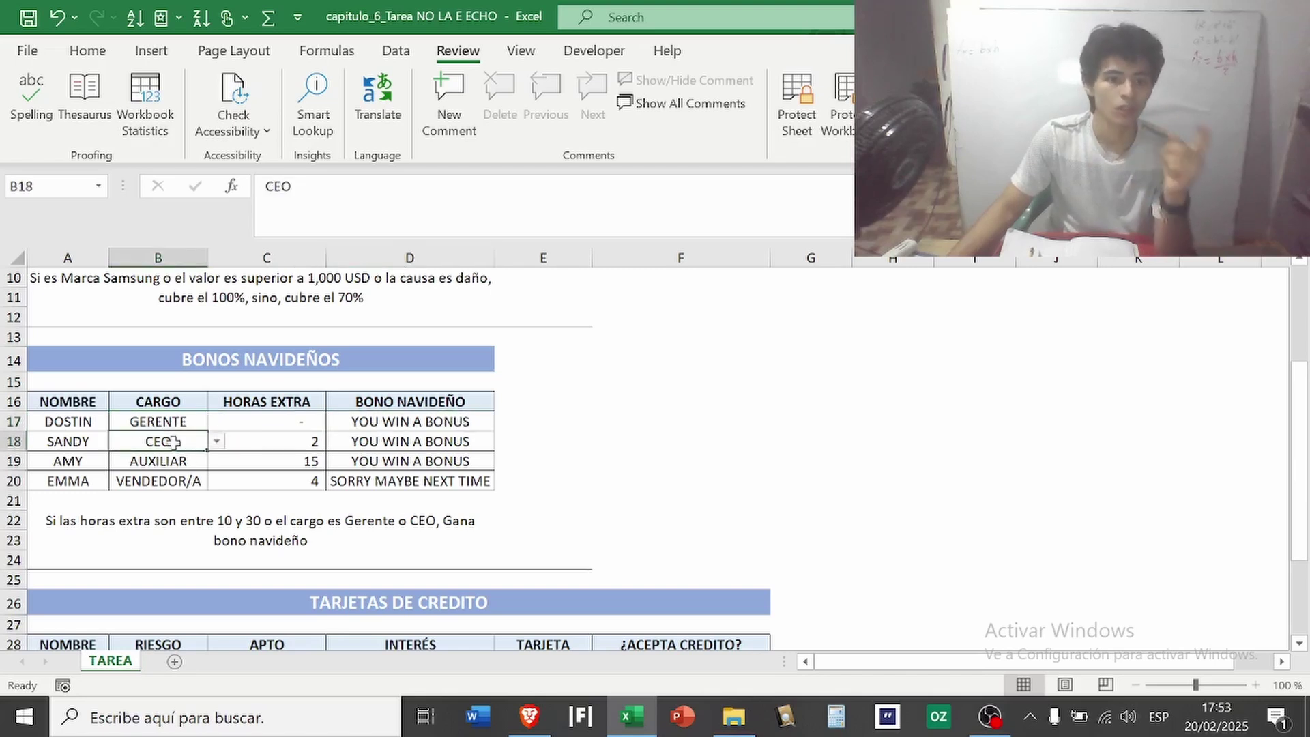
left_click(308, 444)
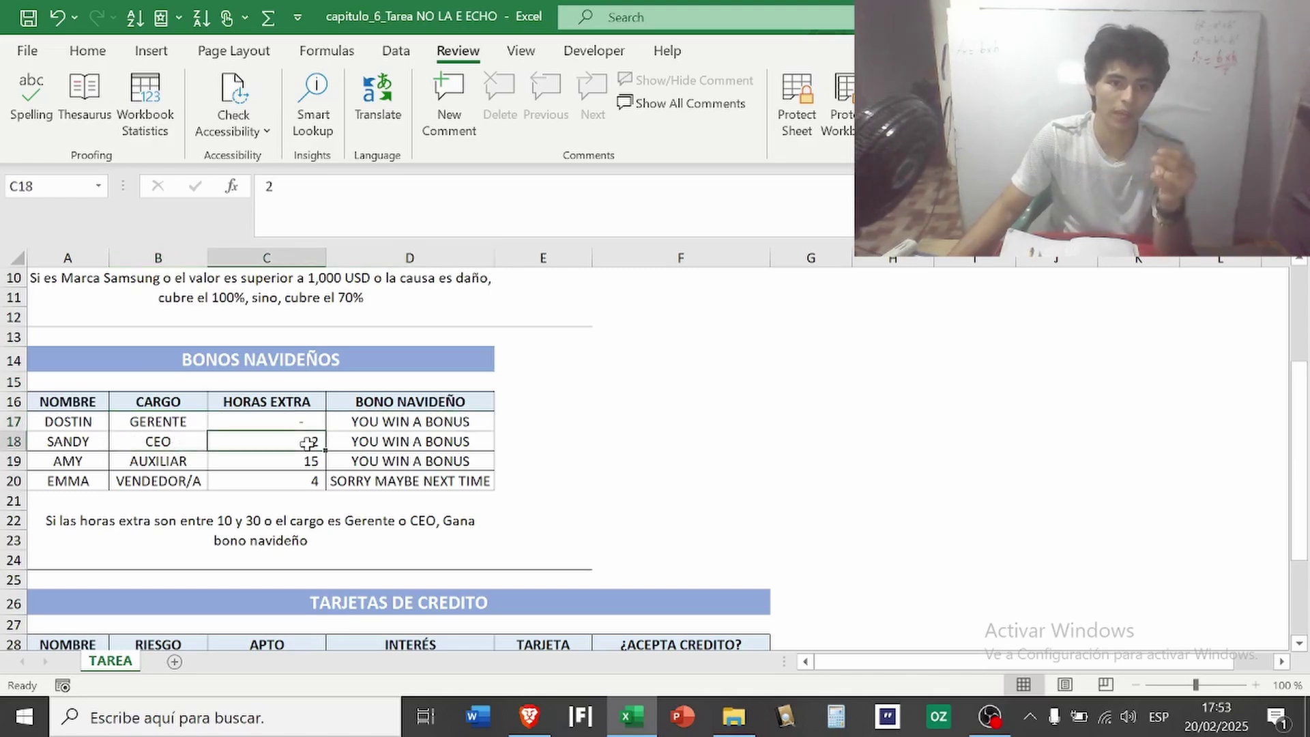
left_click(202, 450)
left_click(418, 442)
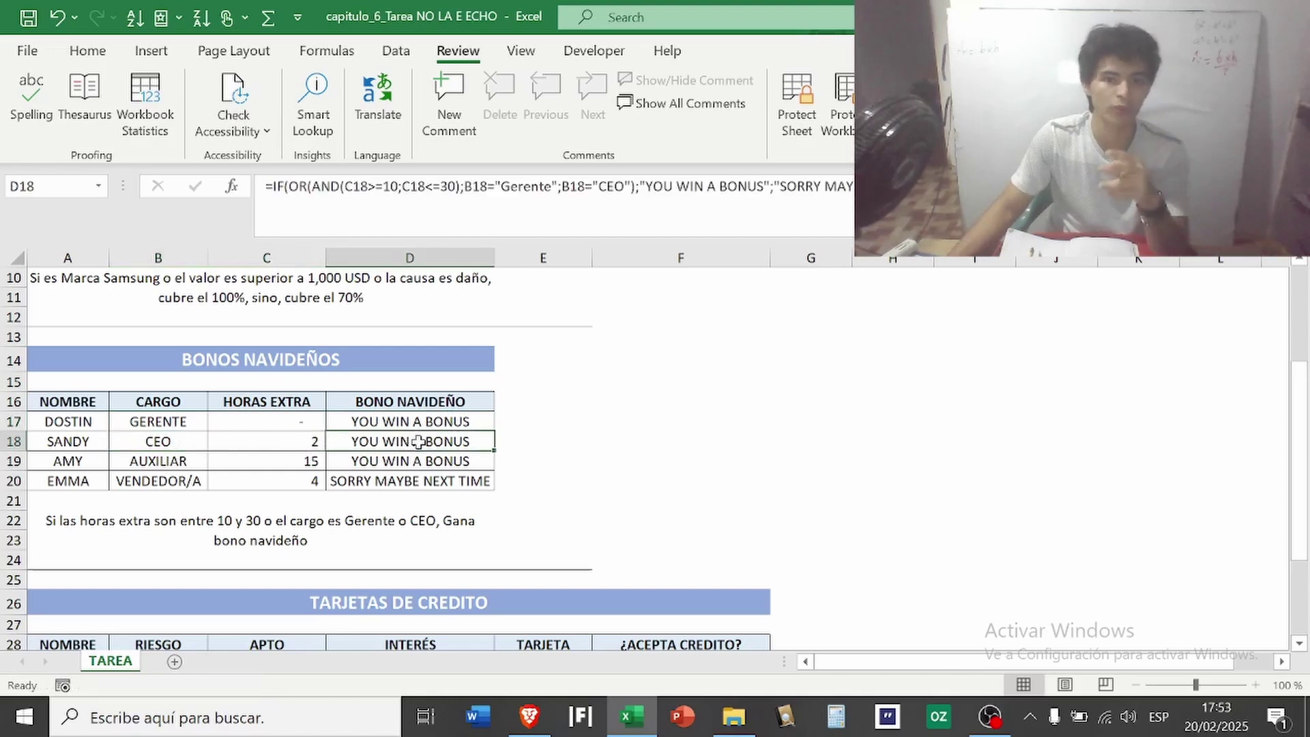
Step: Check the Auxiliar and Vendedor/a rows of the BONOS NAVIDEÑOS table against the bonus rule, inspecting their positions and overtime hours
left_click(180, 456)
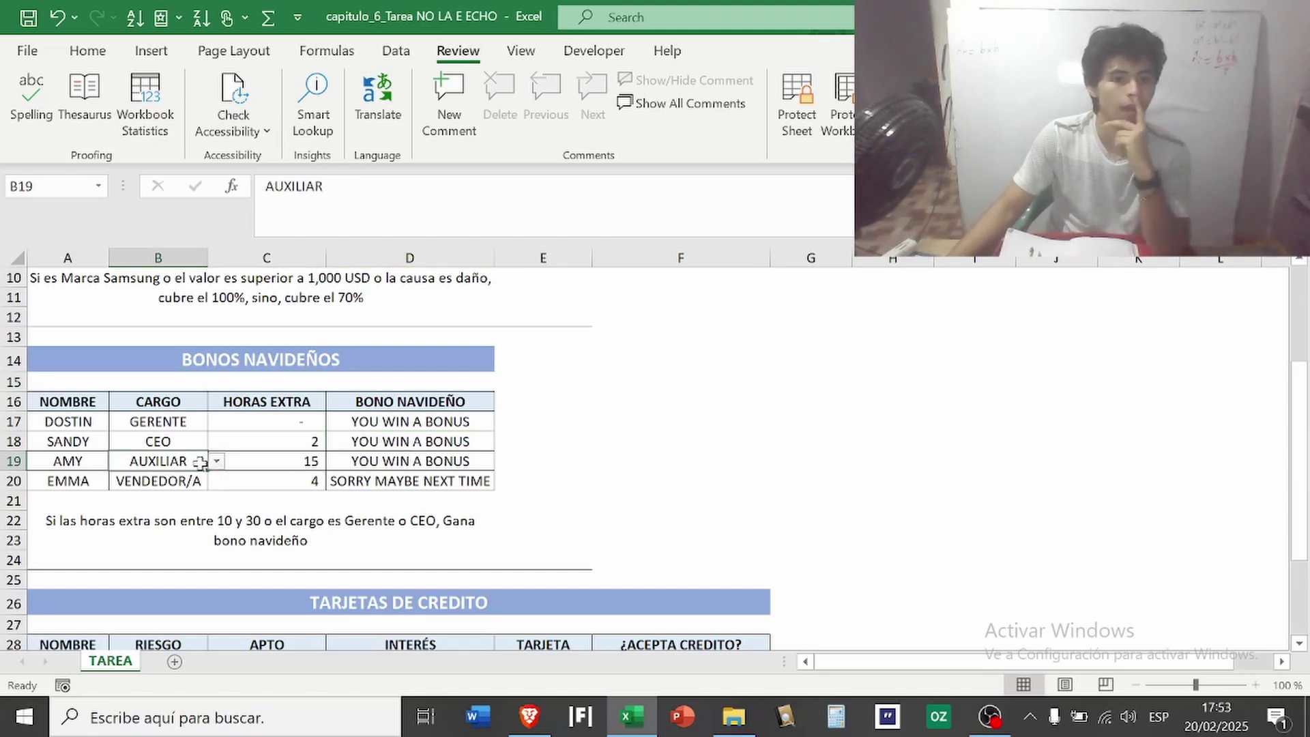
left_click(257, 461)
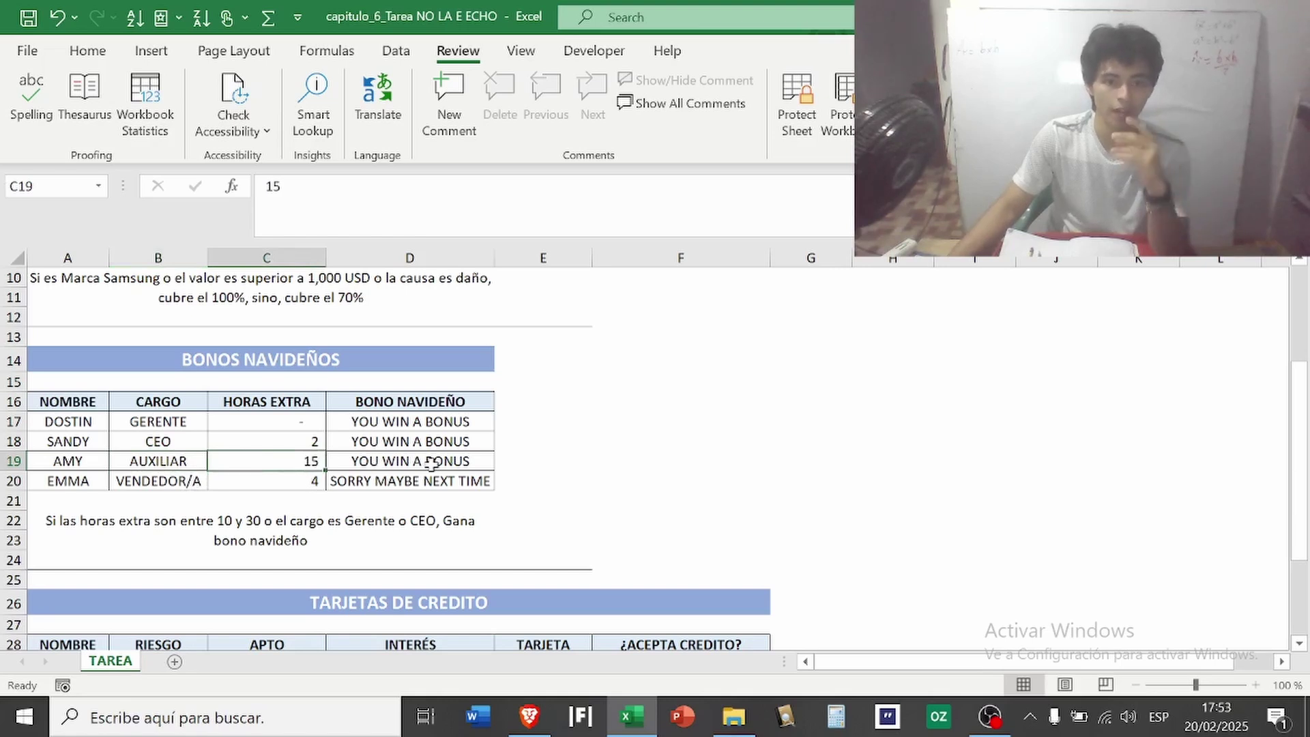
left_click(460, 461)
left_click(191, 480)
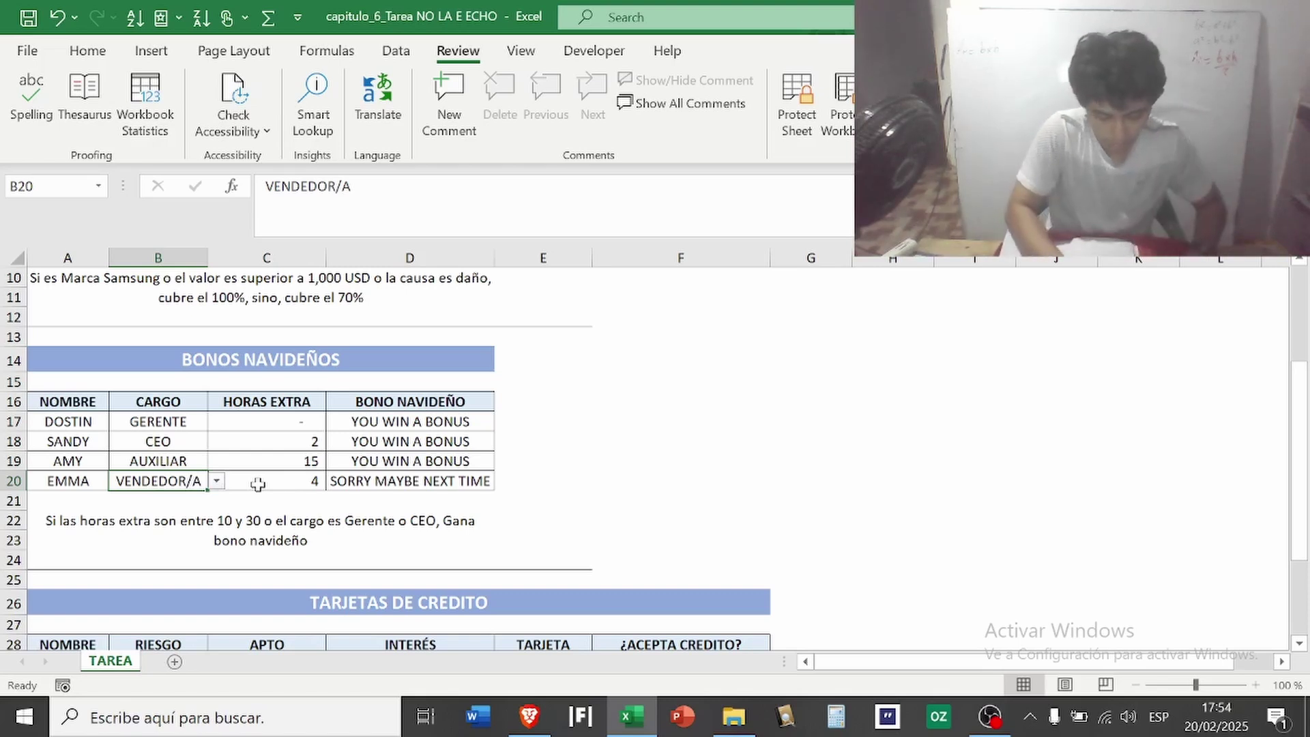
key("alt")
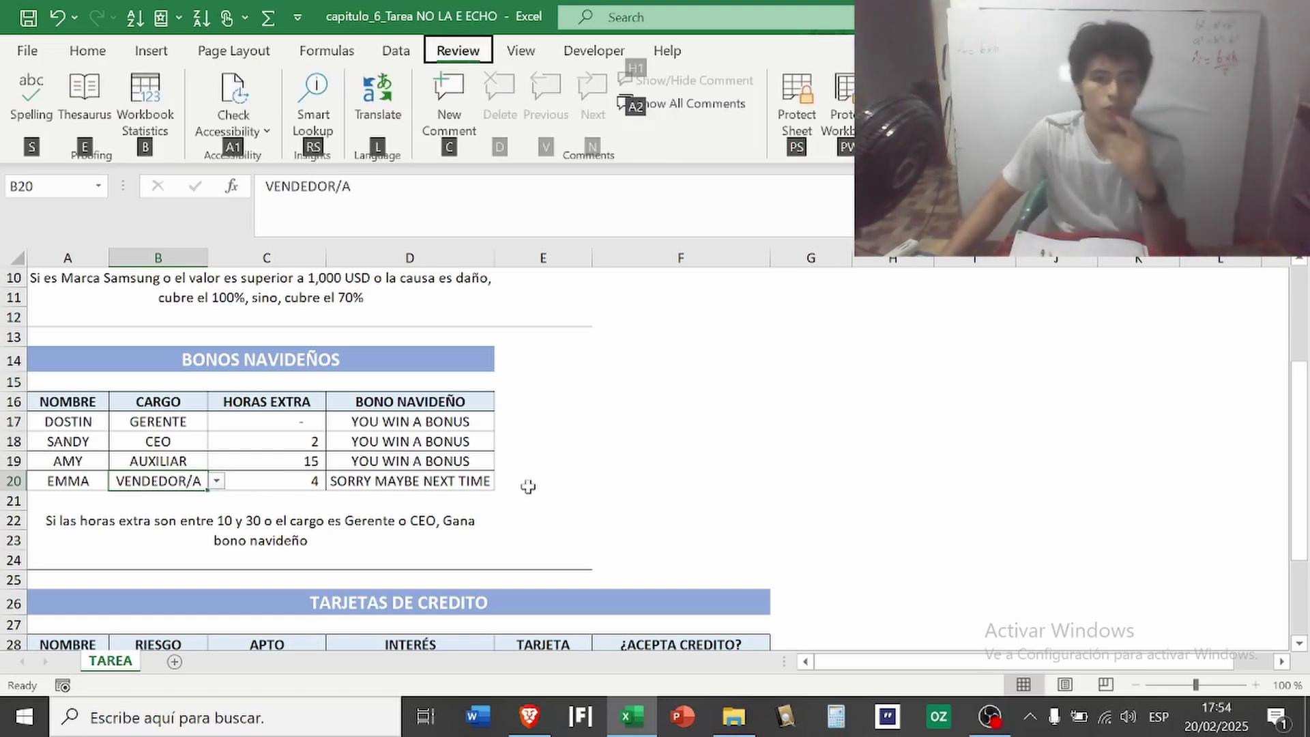
left_click(528, 485)
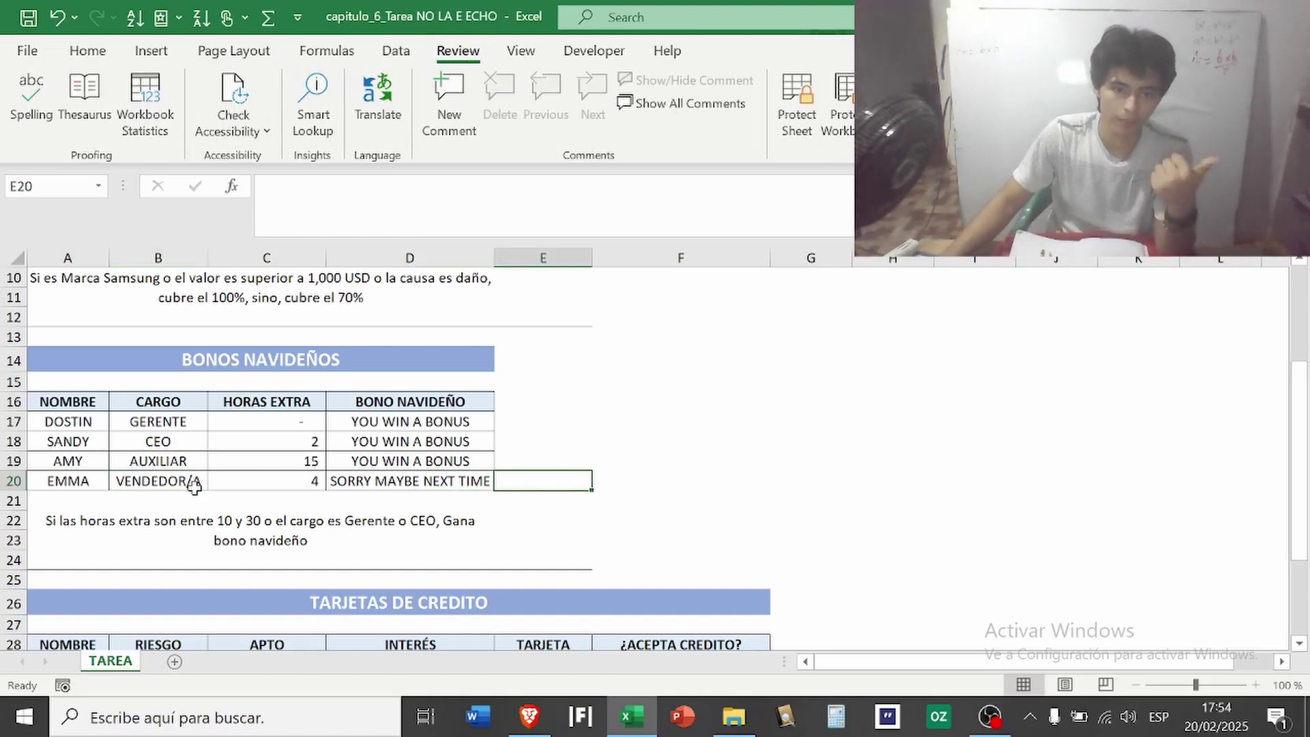
left_click(289, 485)
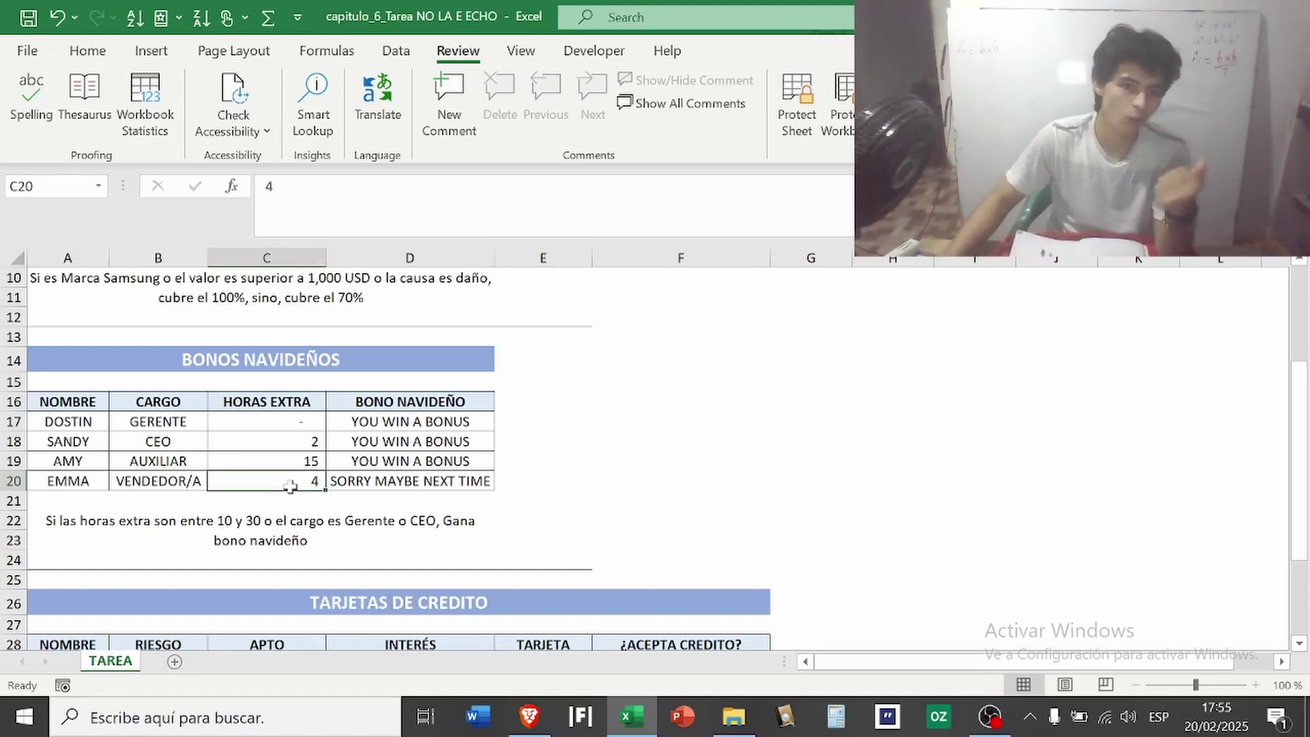
left_click(173, 485)
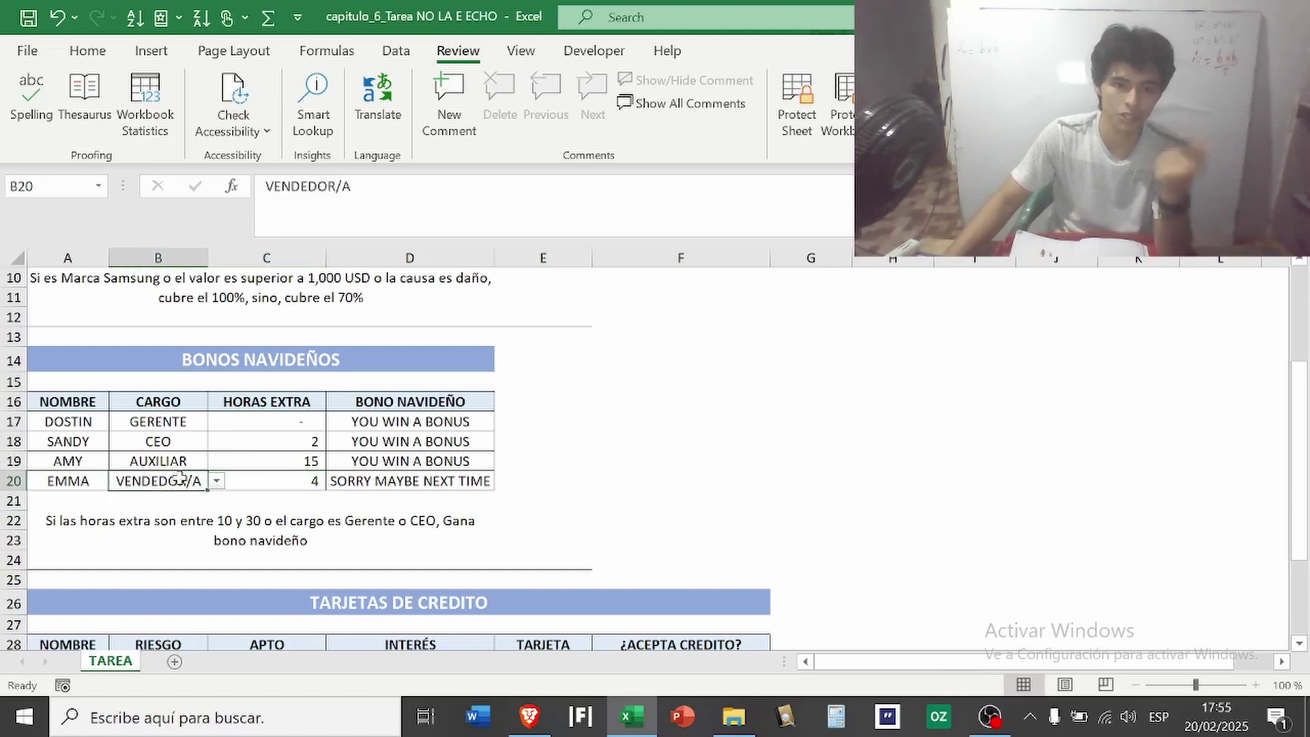
Step: Examine the TARJETAS DE CREDITO formulas in D29 and F29, including the IF and AND arguments in F29, leaving them unedited
scroll(251, 511, "down", 4)
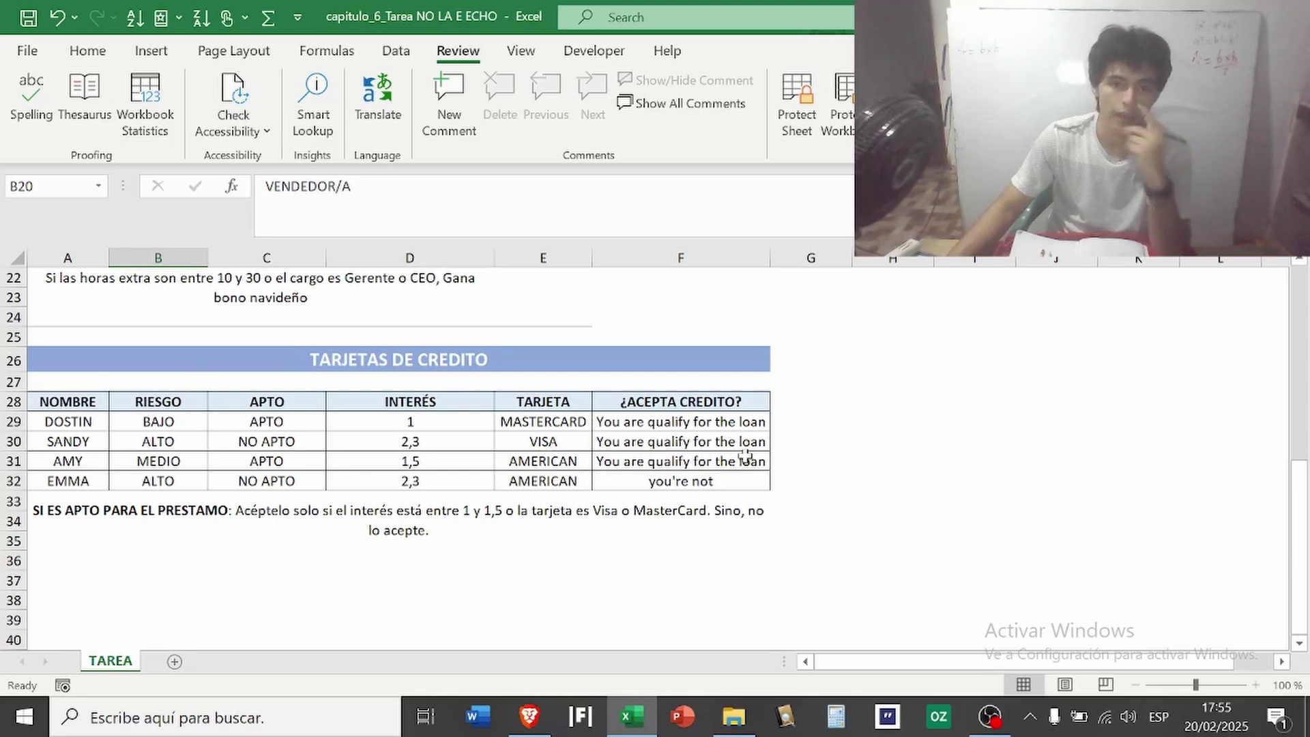
left_click(453, 424)
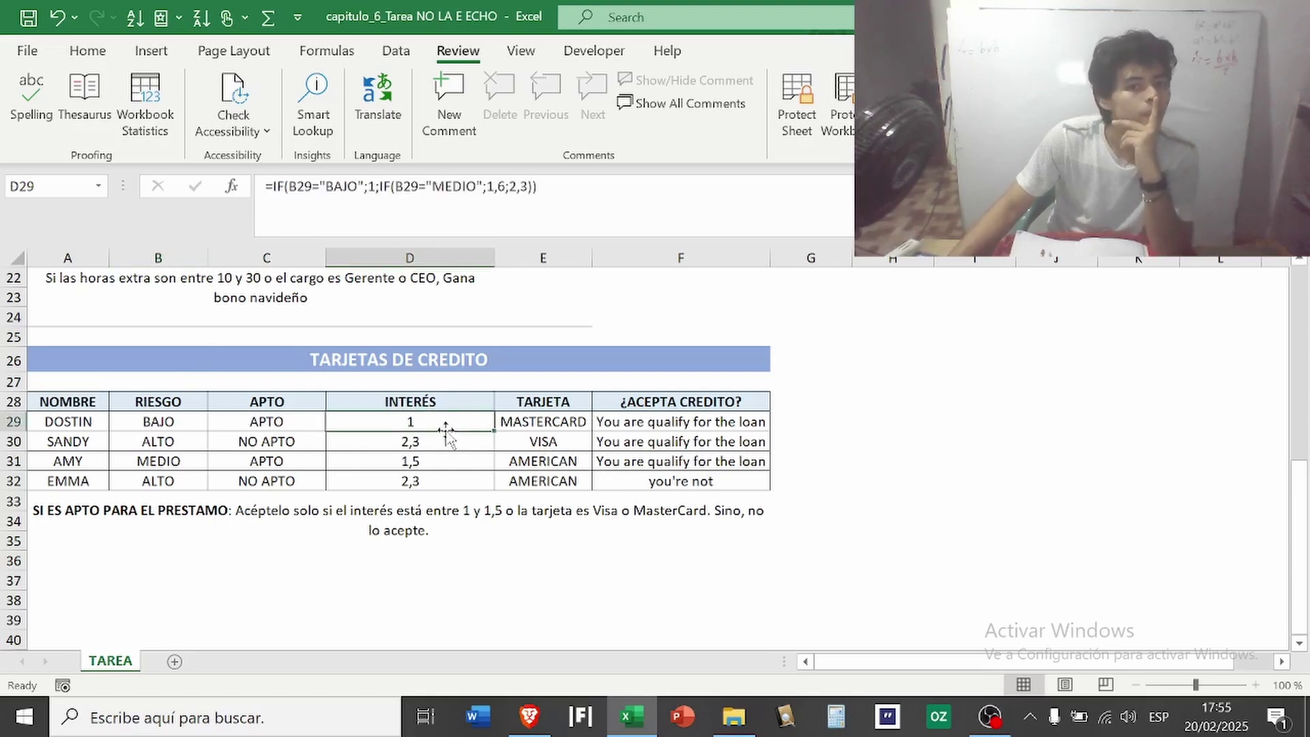
left_click(666, 422)
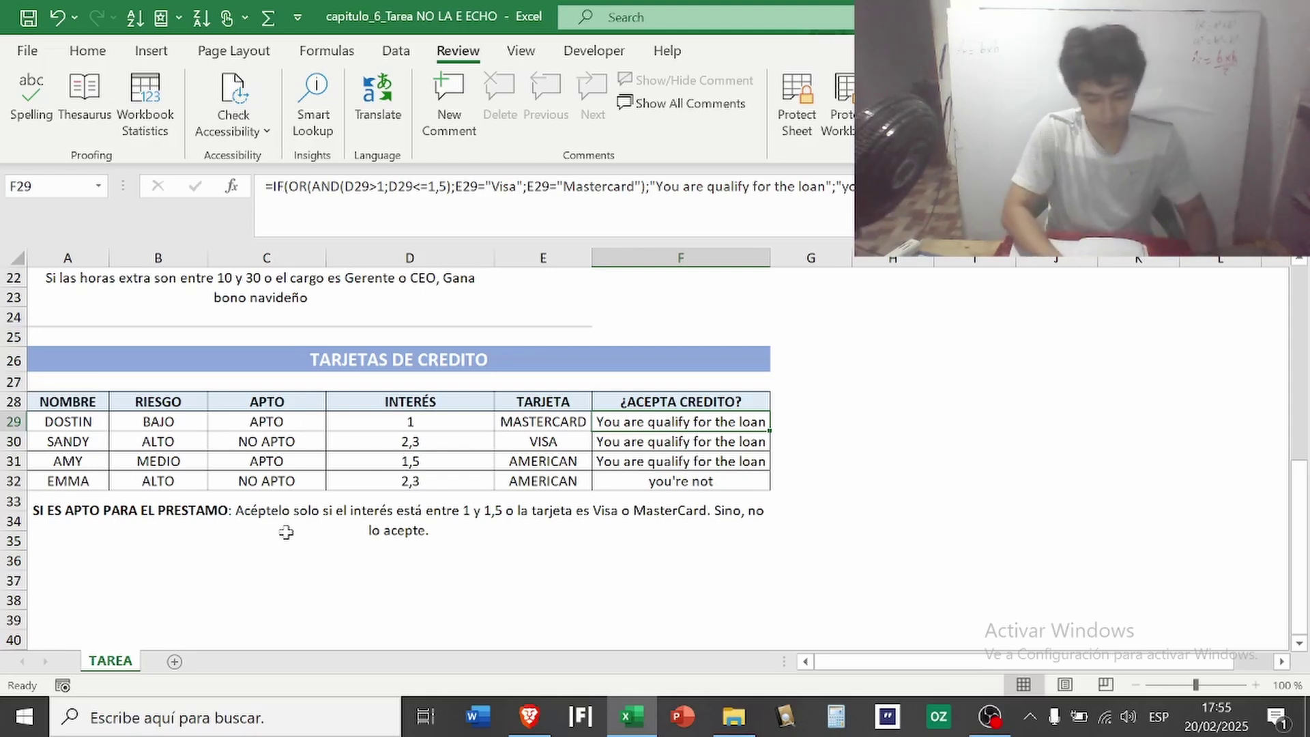
key("alt")
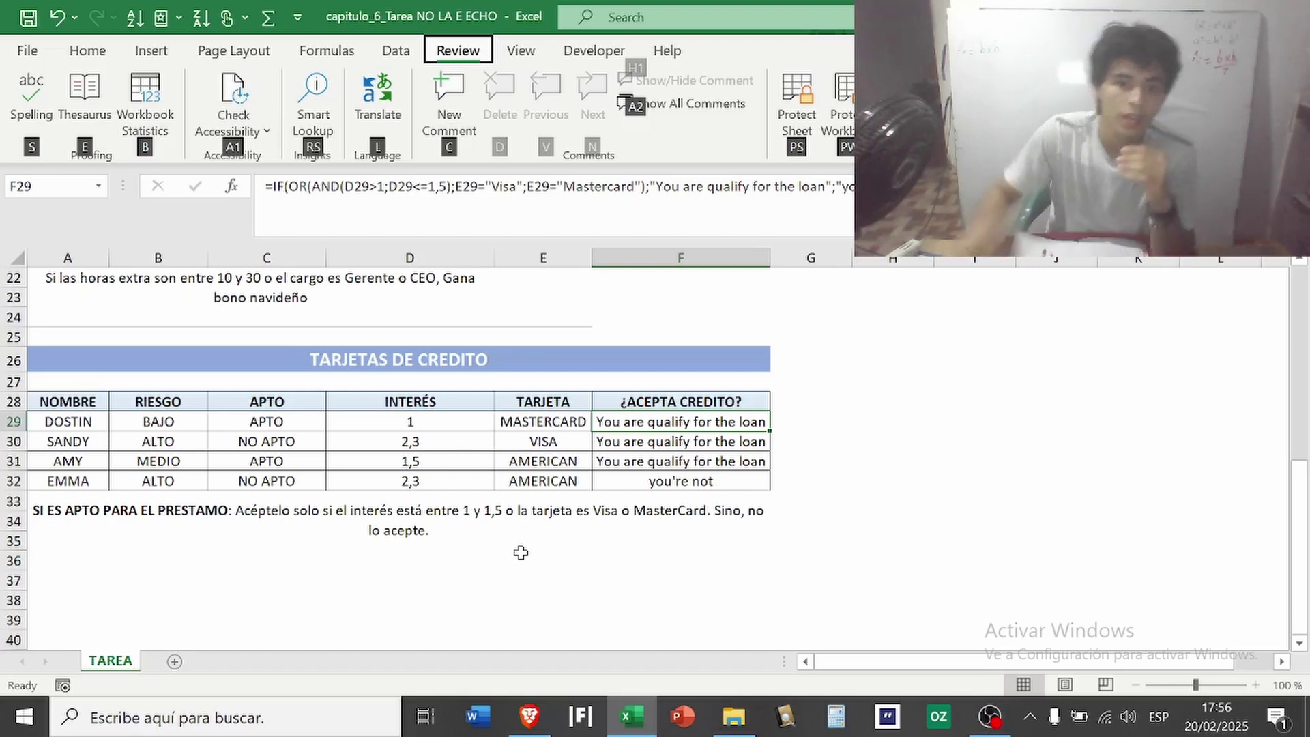
left_click(539, 442)
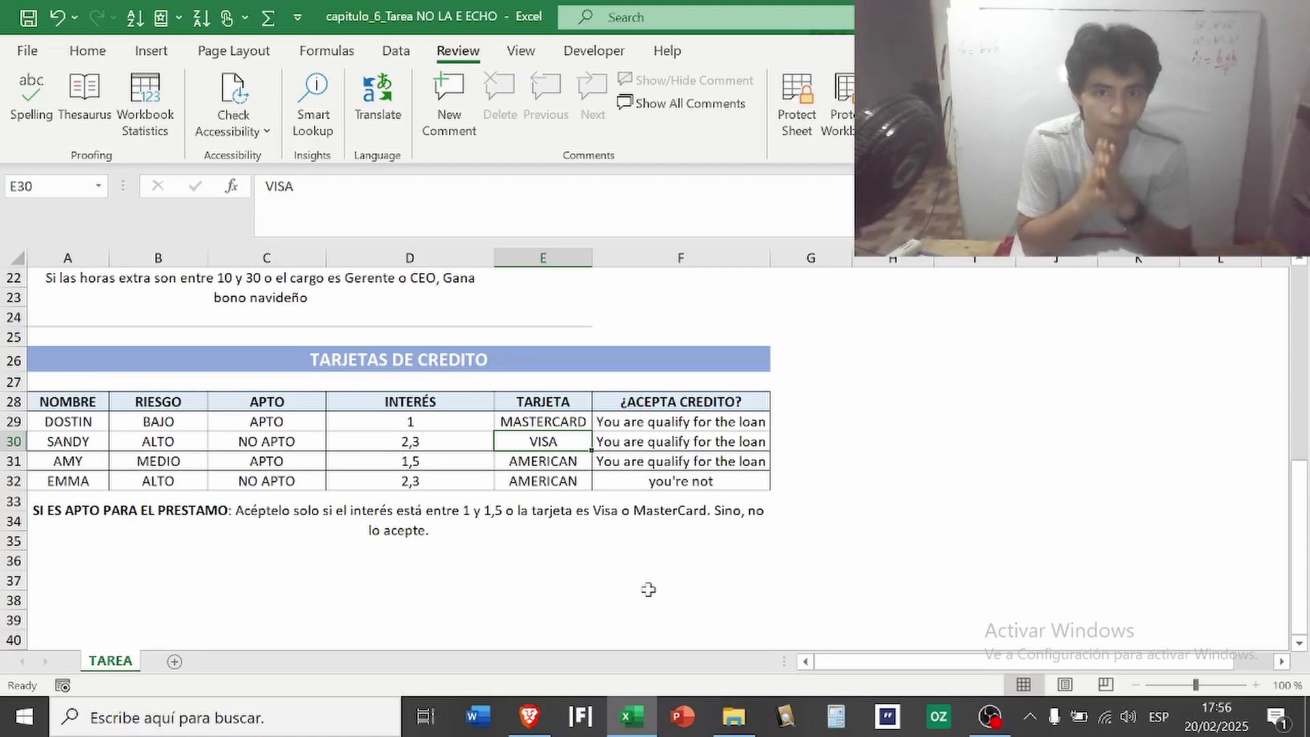
left_click(629, 421)
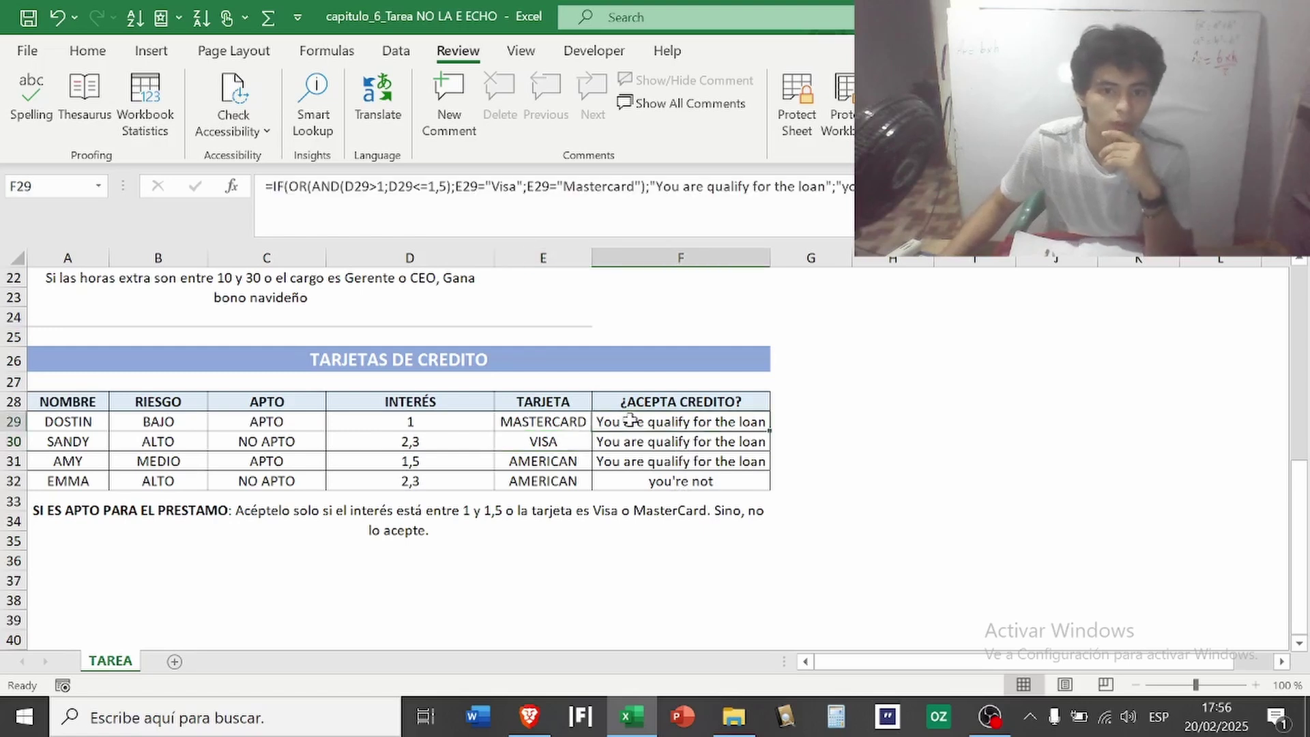
left_click(284, 186)
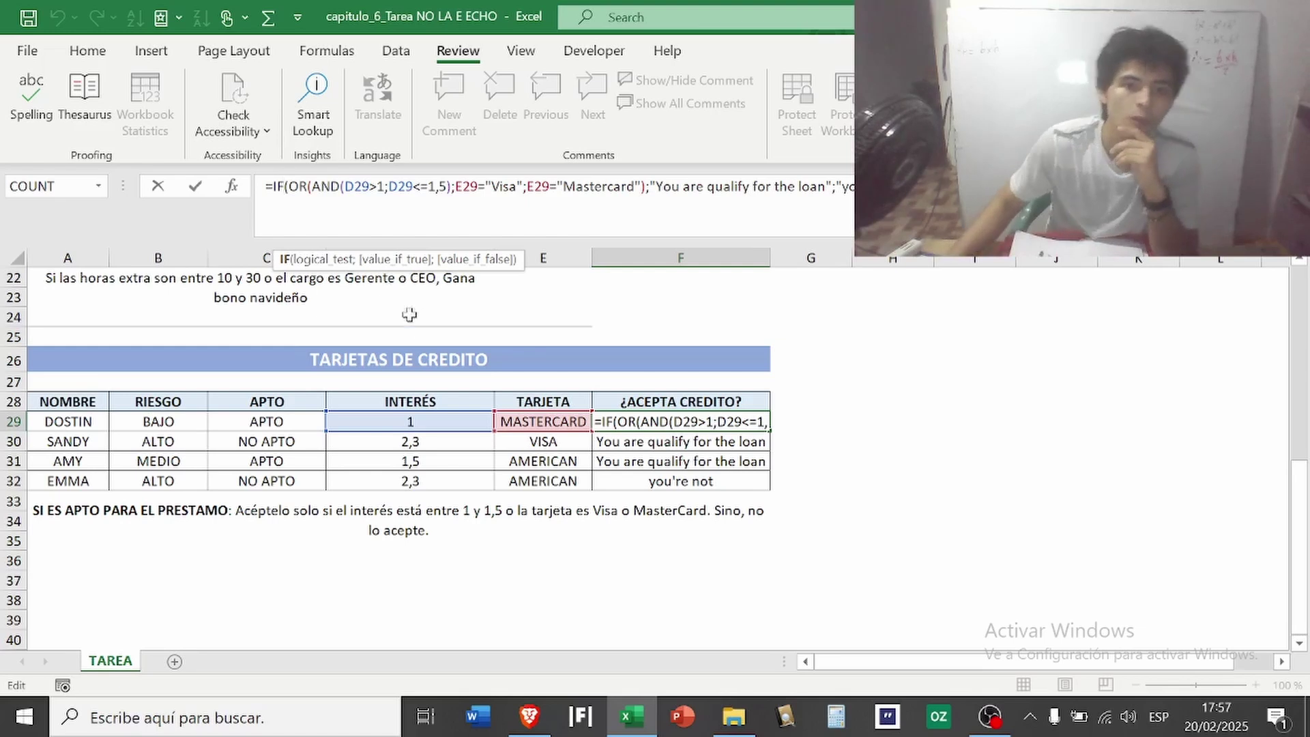
left_click(355, 187)
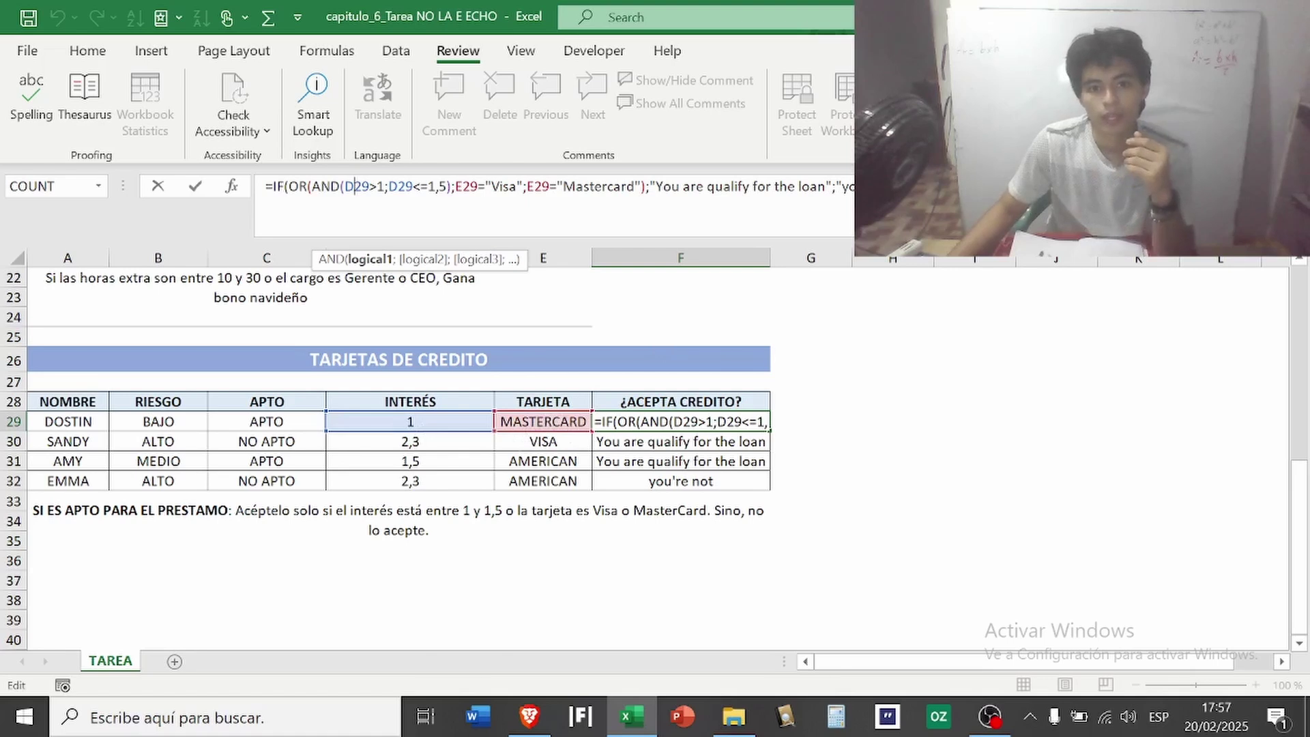
left_click(889, 408)
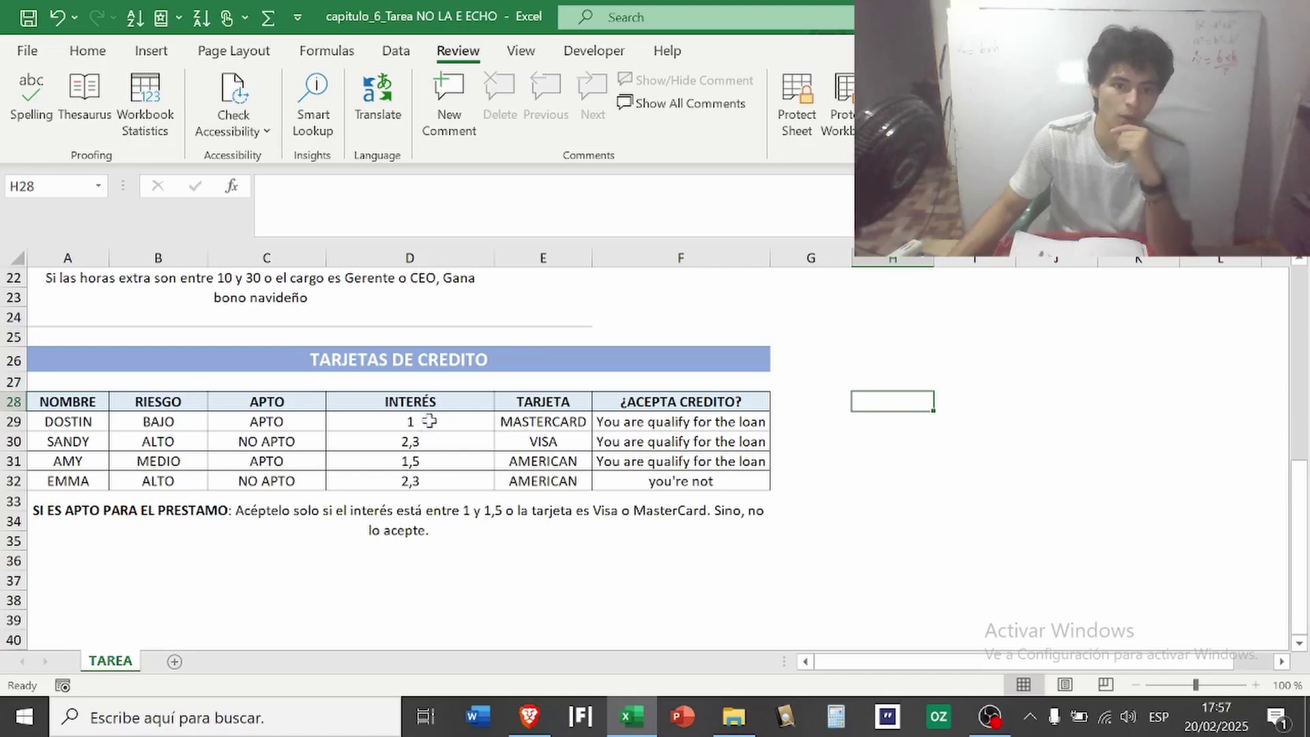
Step: Check the interest and card type in rows 29 to 31 of the TARJETAS DE CREDITO table against the loan rule
left_click(563, 418)
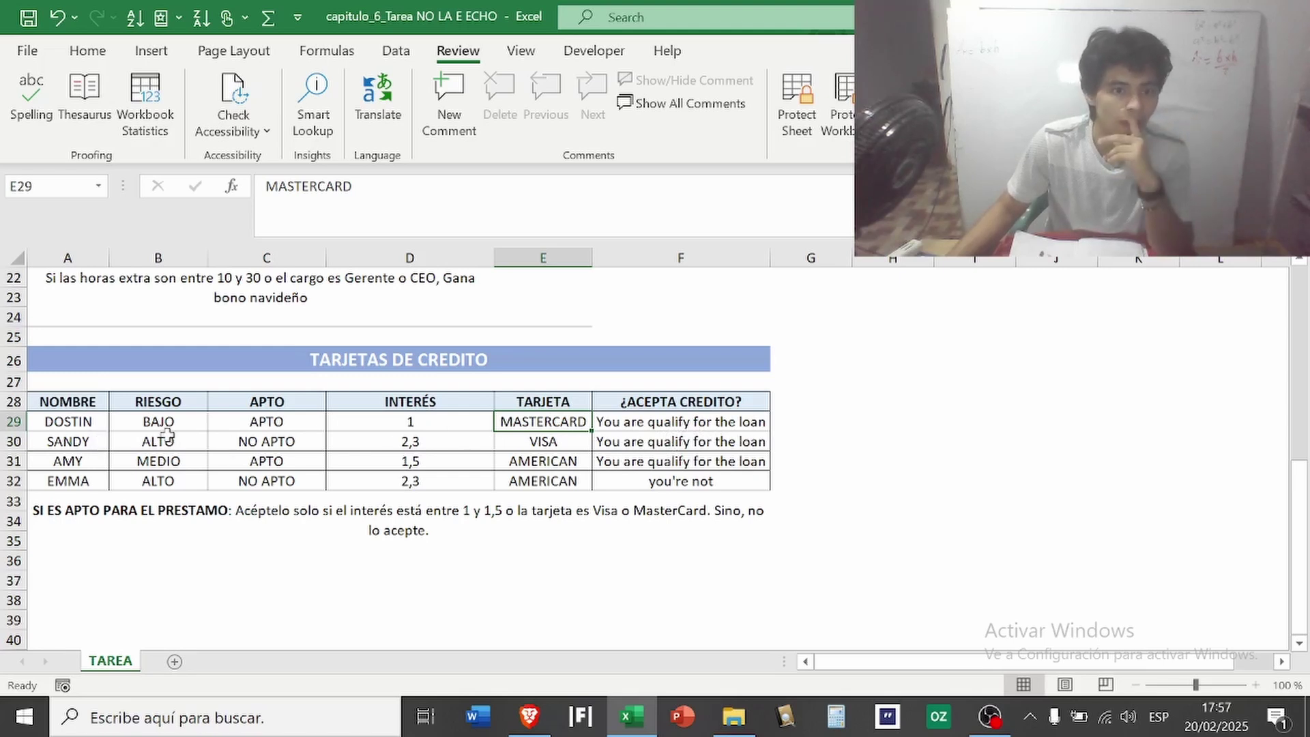
left_click(436, 444)
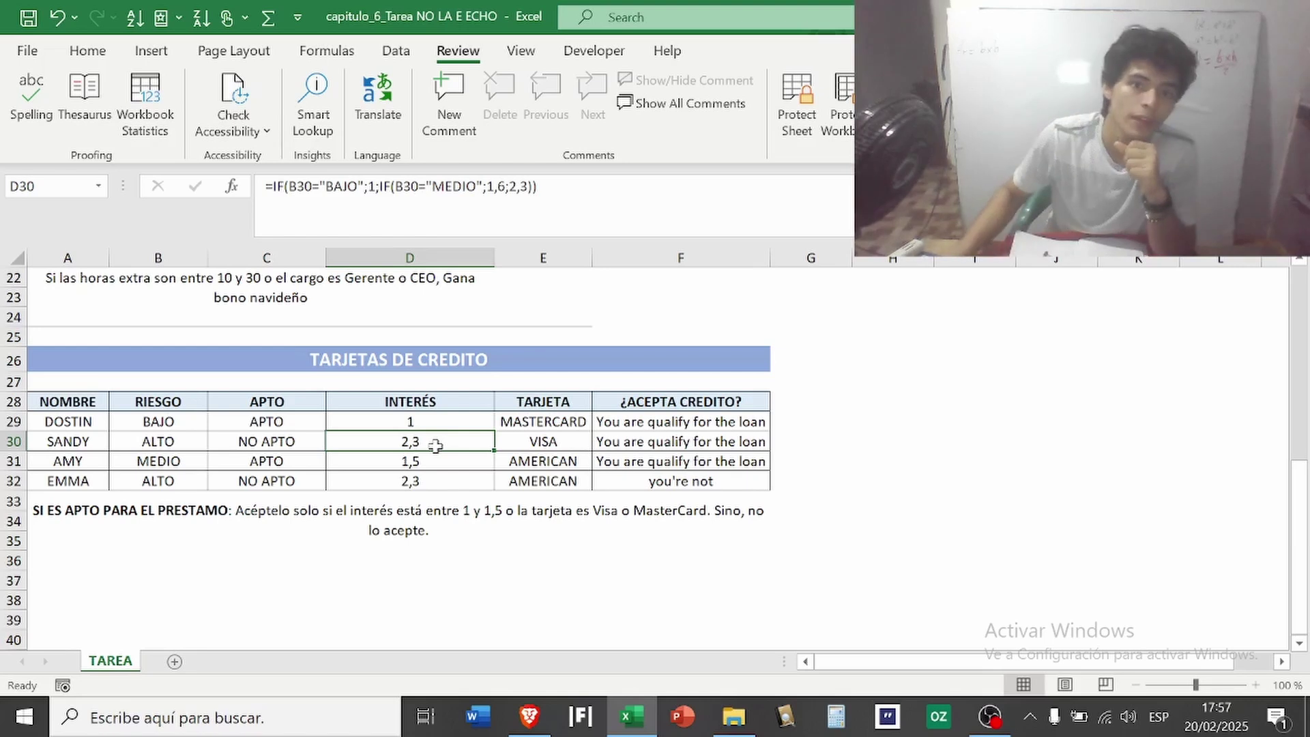
left_click(547, 438)
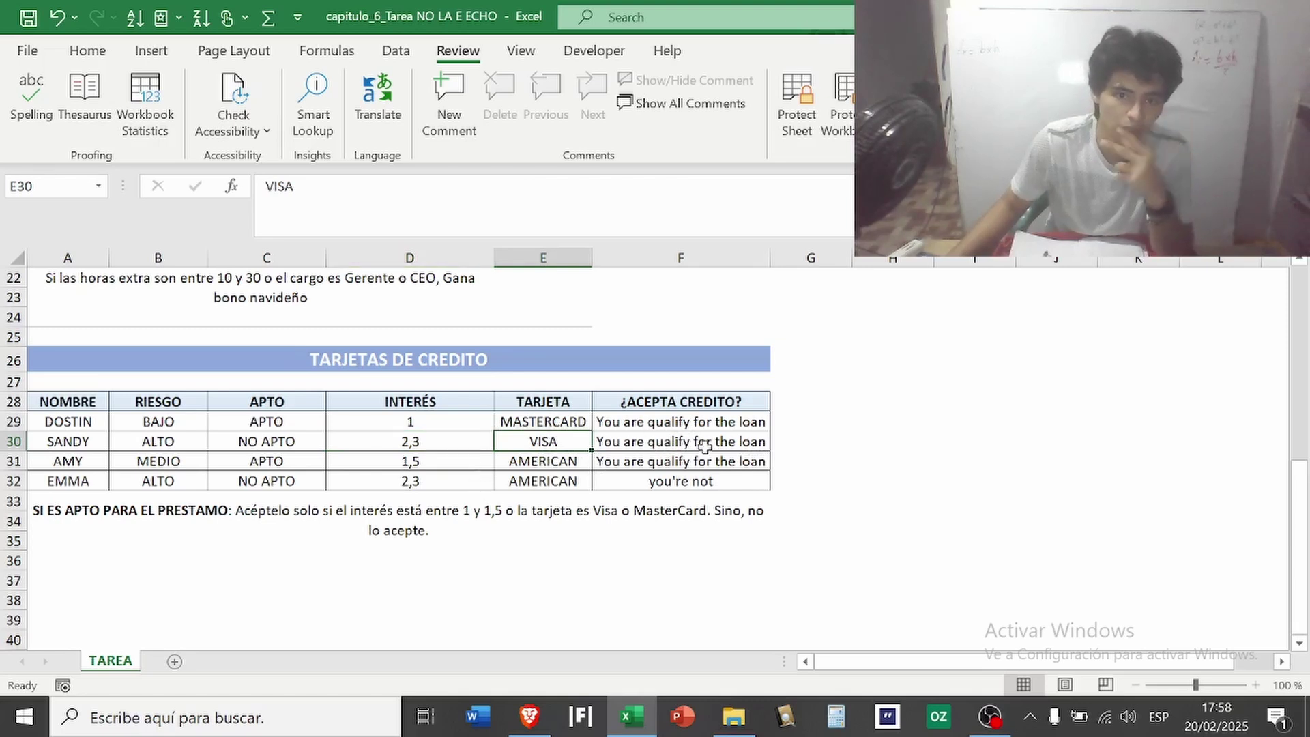
left_click(457, 467)
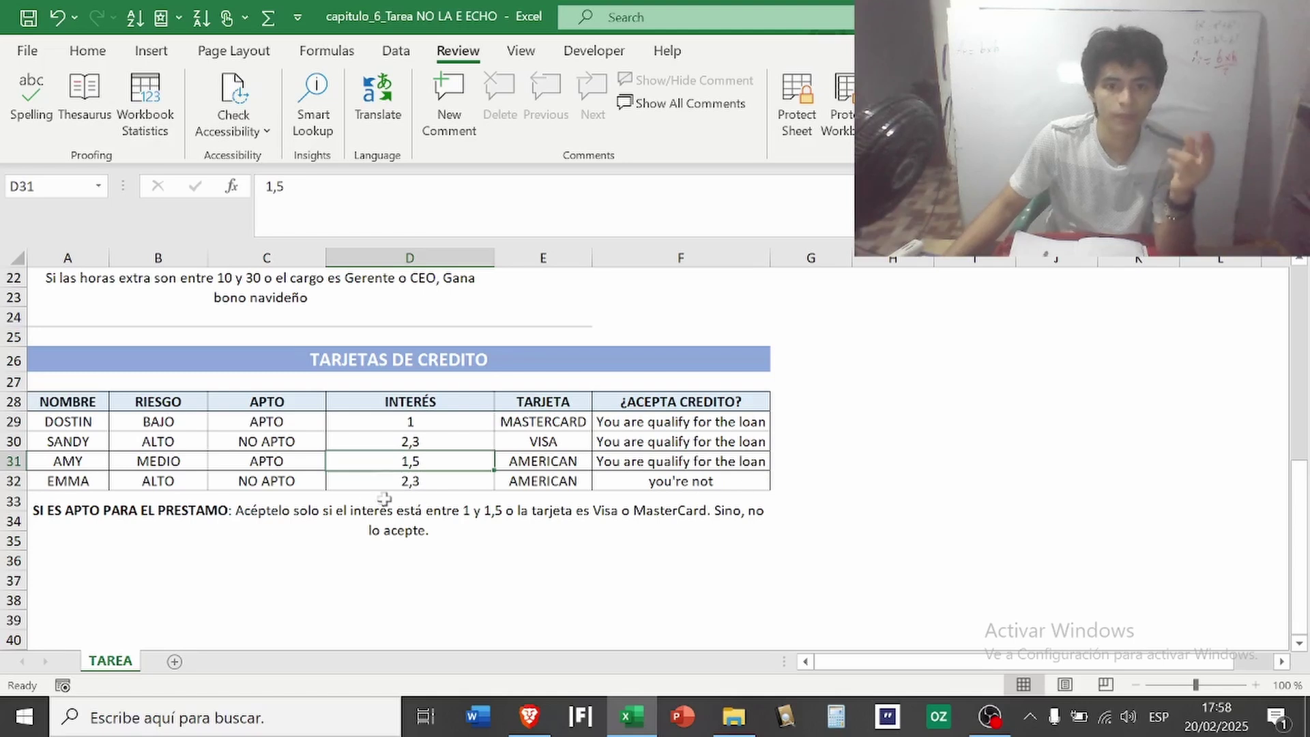
Step: Check row 32 of the TARJETAS DE CREDITO table against the loan rule, inspecting its eligibility, interest, card type and the formula in F32
left_click(260, 485)
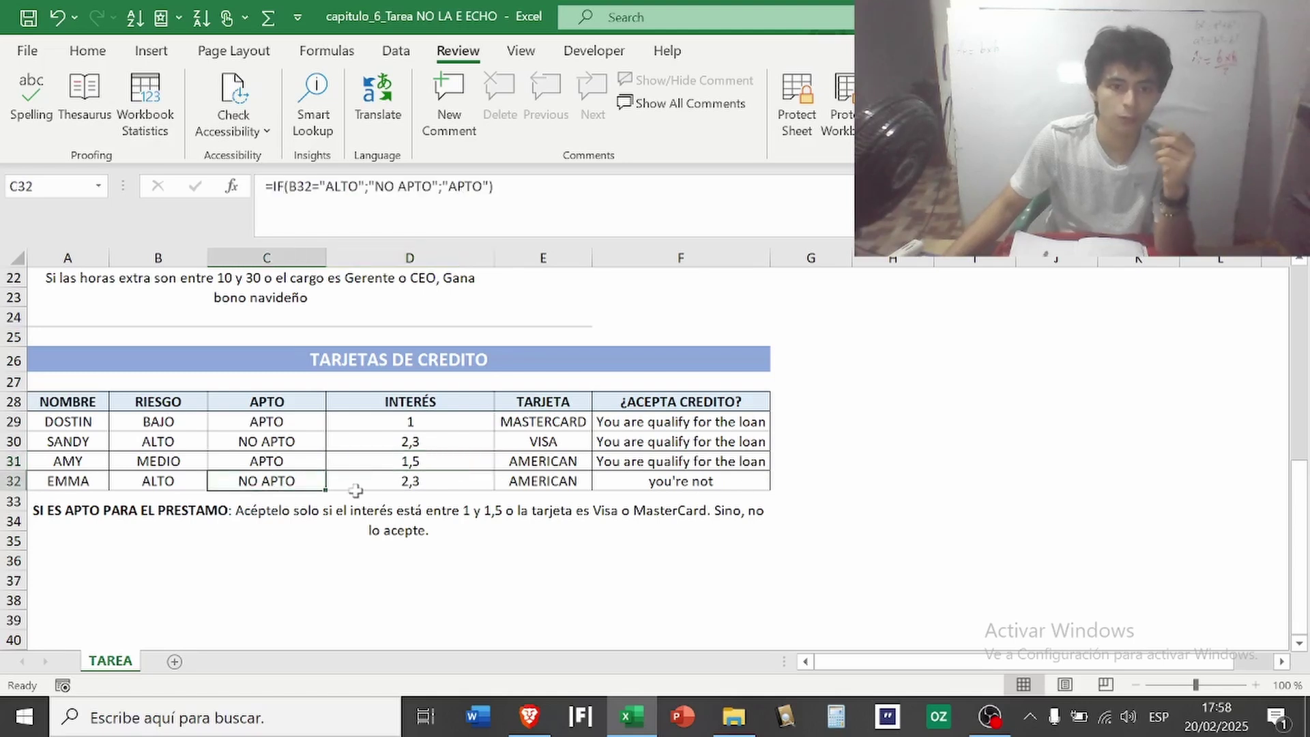
left_click(409, 483)
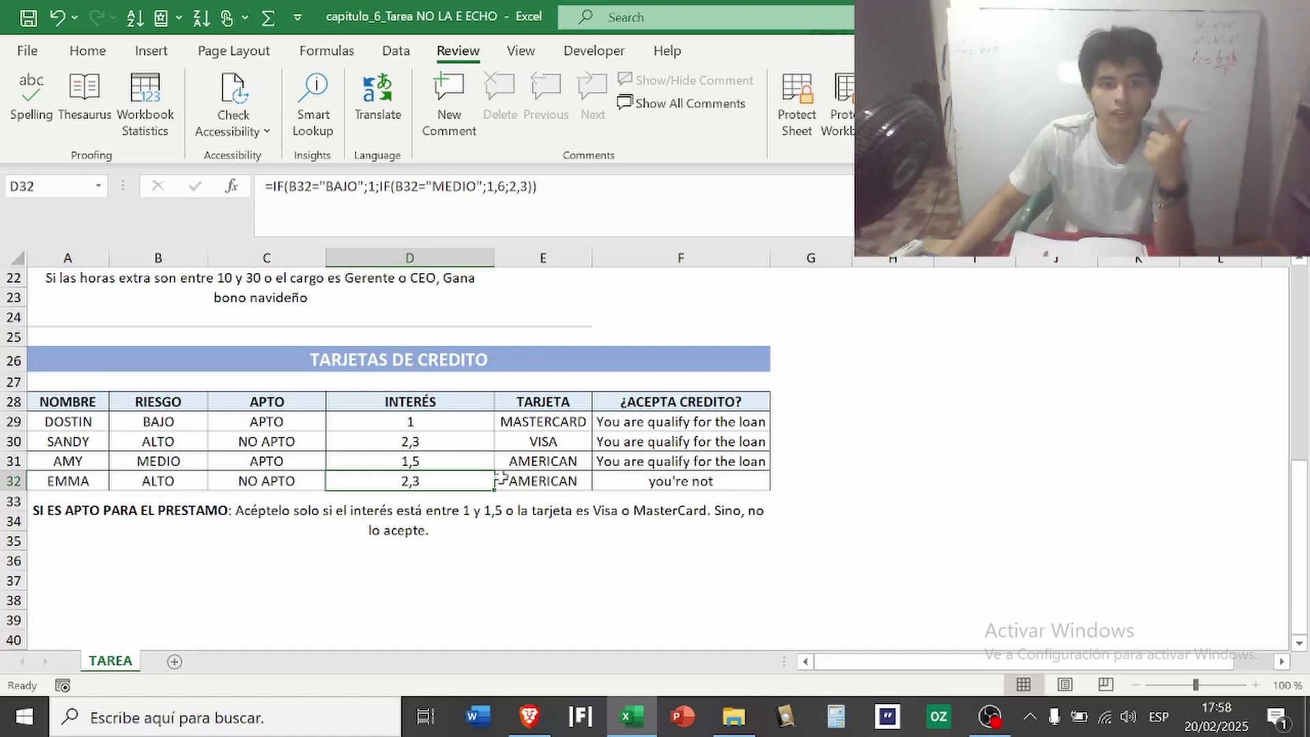
left_click(573, 494)
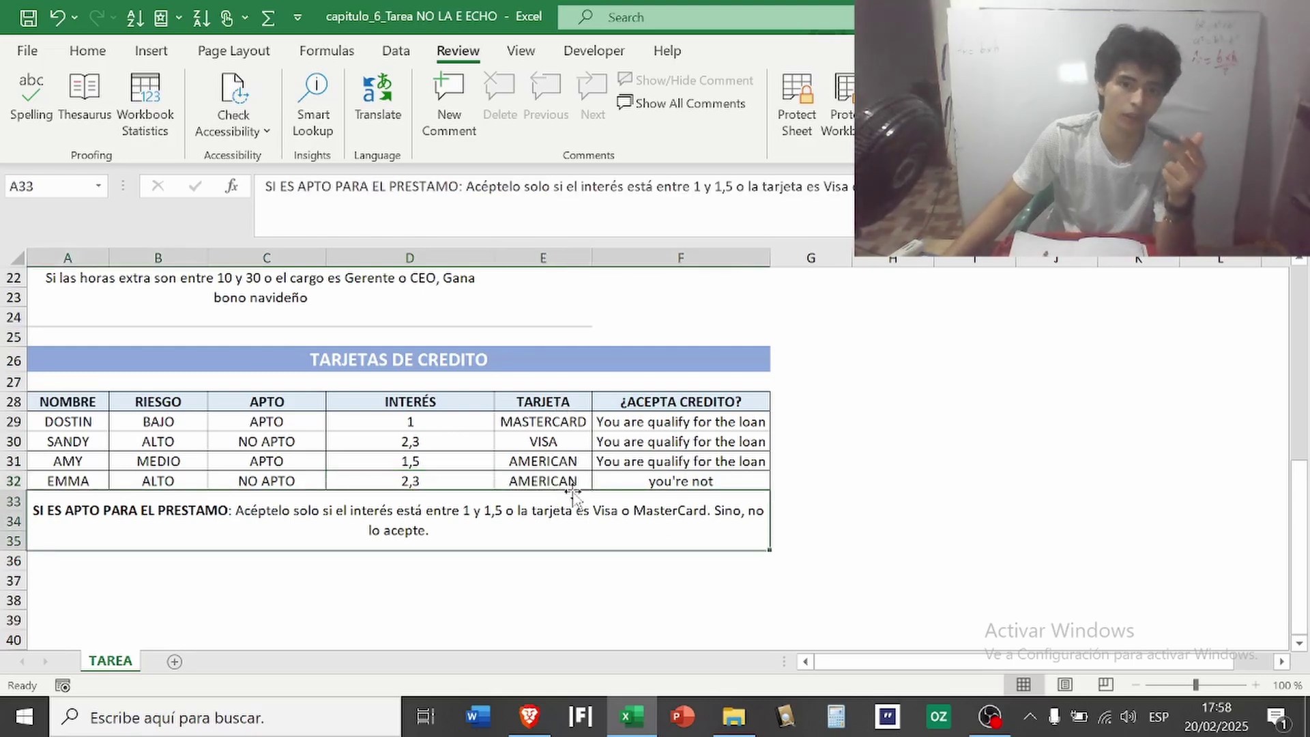
left_click(570, 481)
left_click(666, 483)
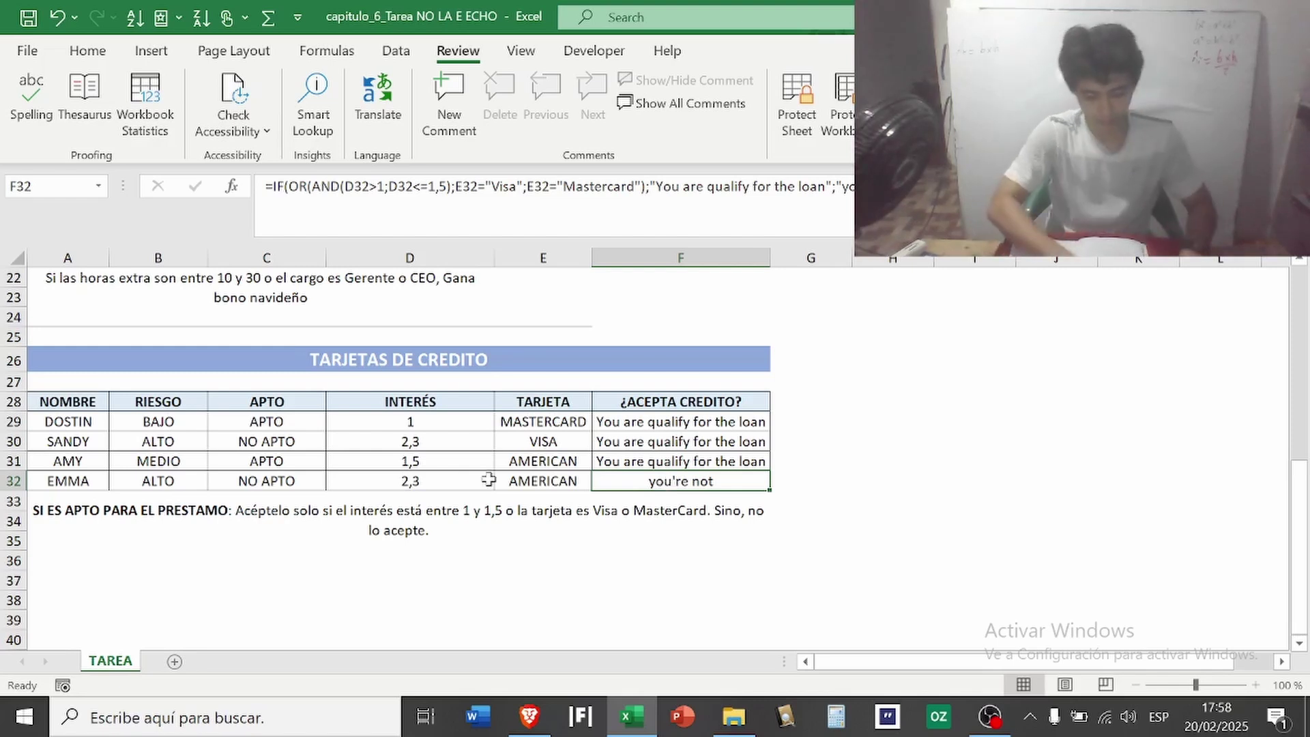
key("alt+p")
key("r")
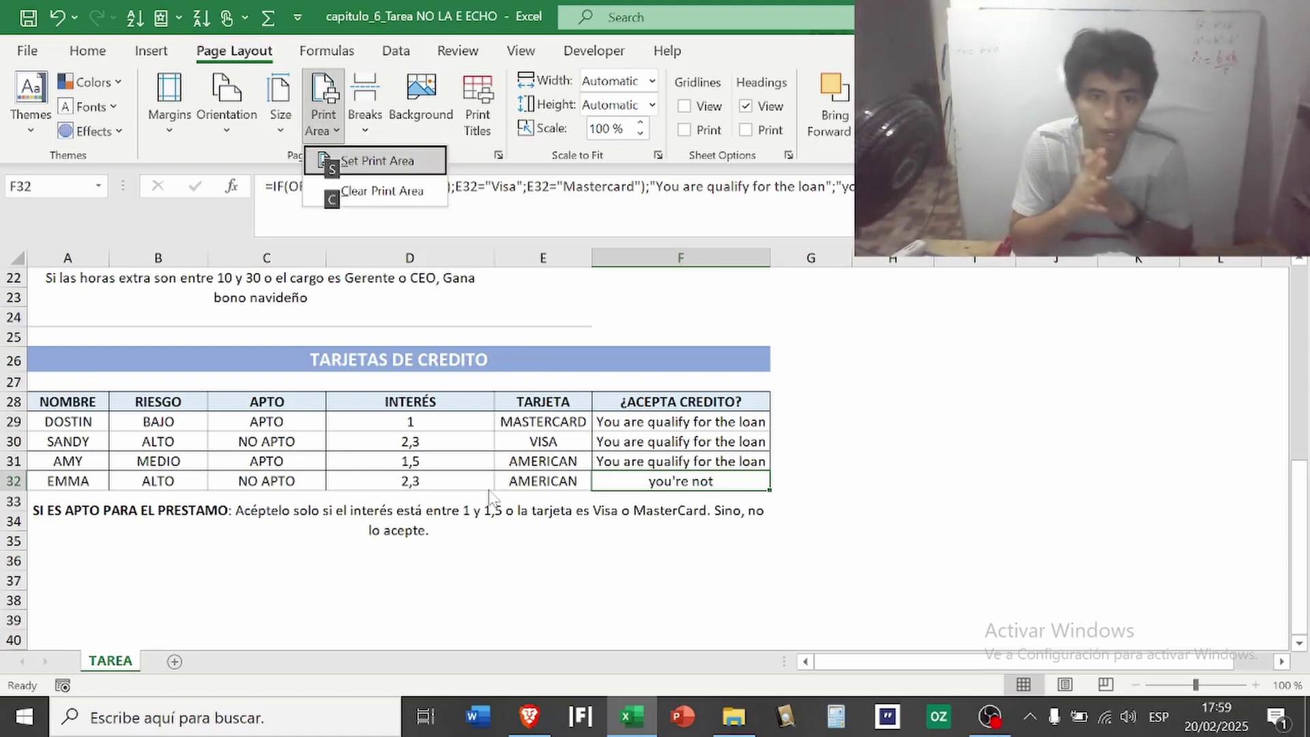
scroll(424, 496, "up", 7)
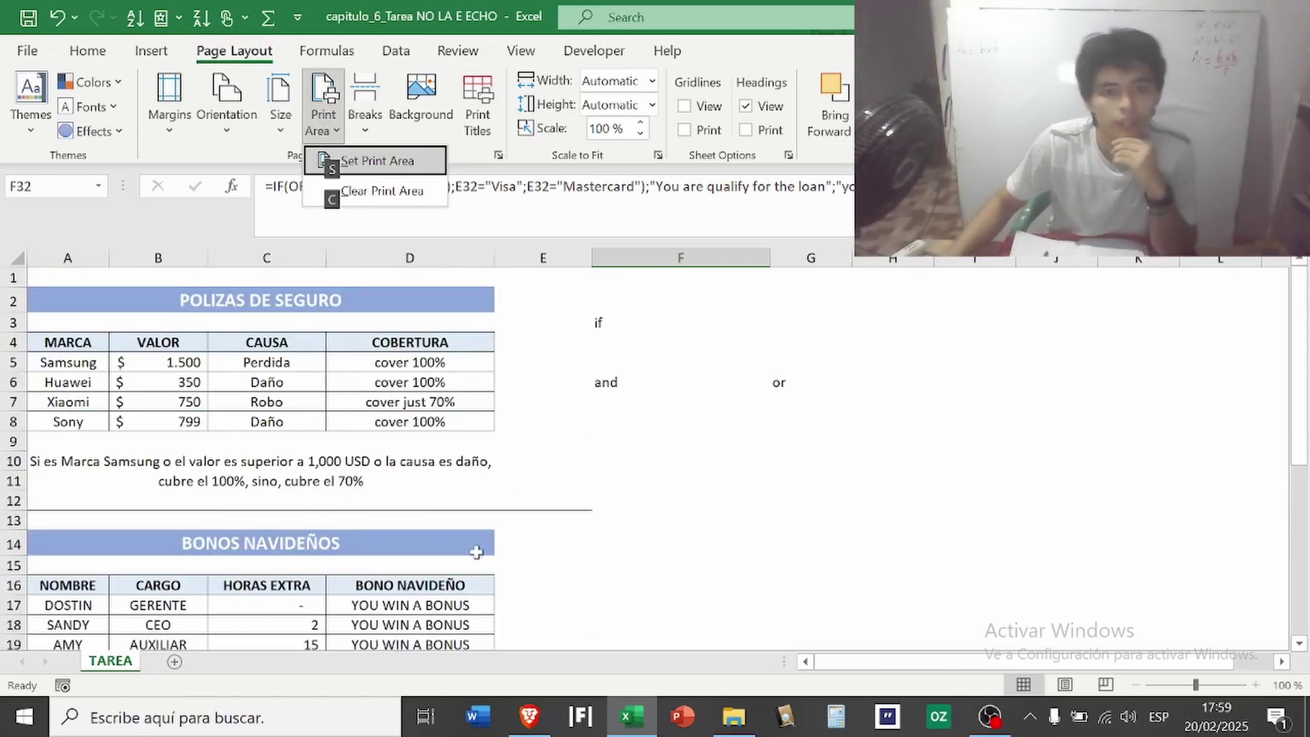
scroll(481, 549, "down", 10)
scroll(486, 546, "up", 2)
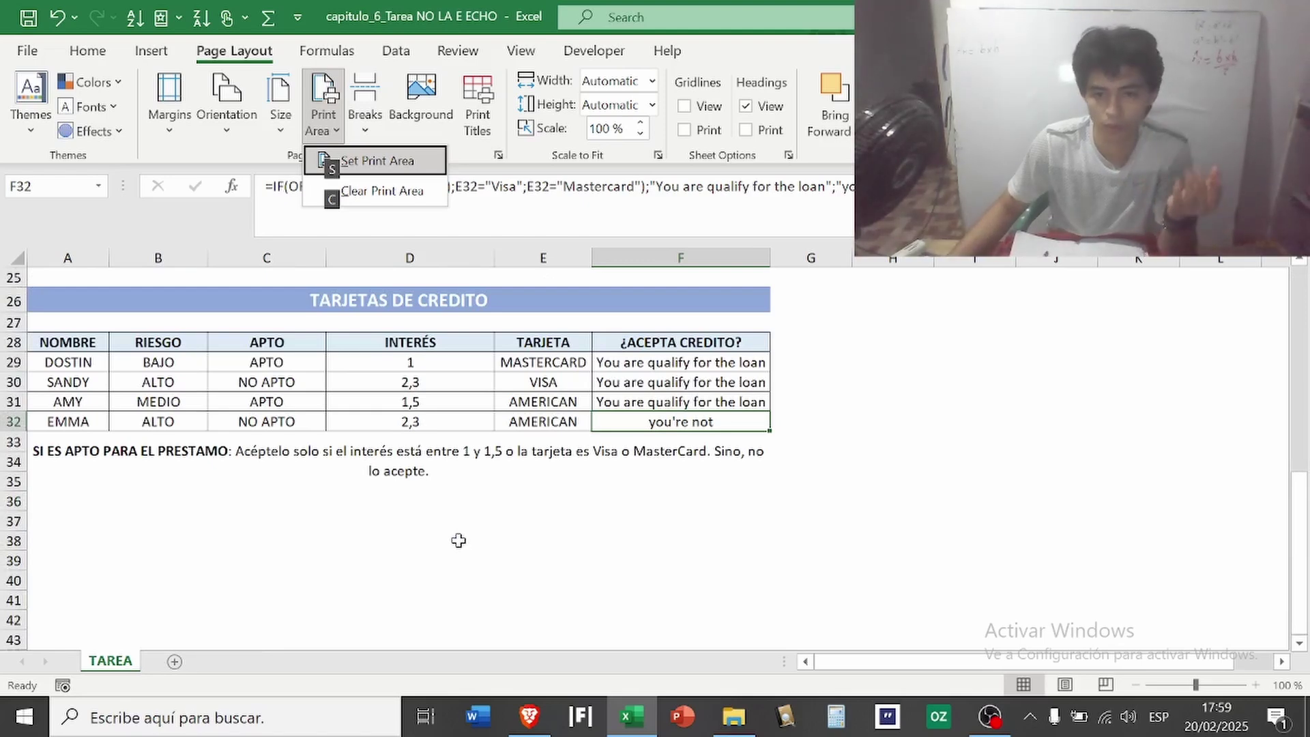
scroll(459, 539, "up", 8)
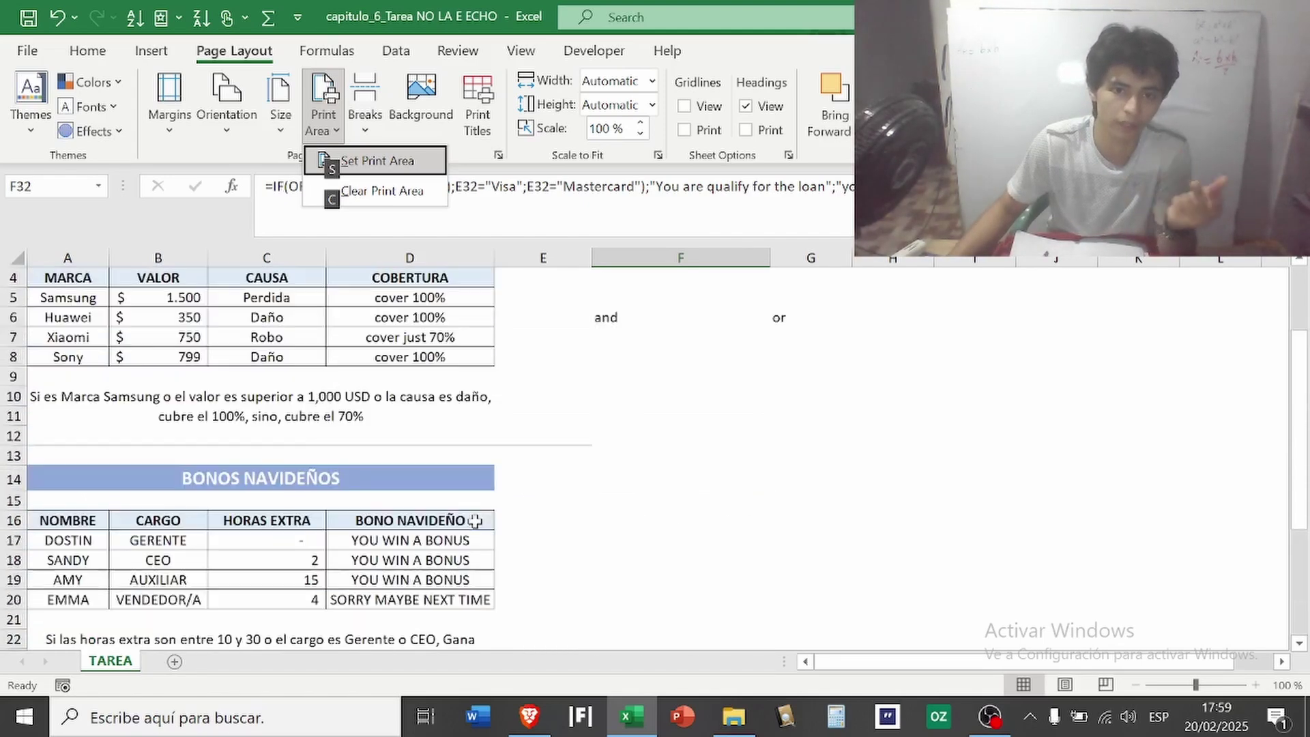